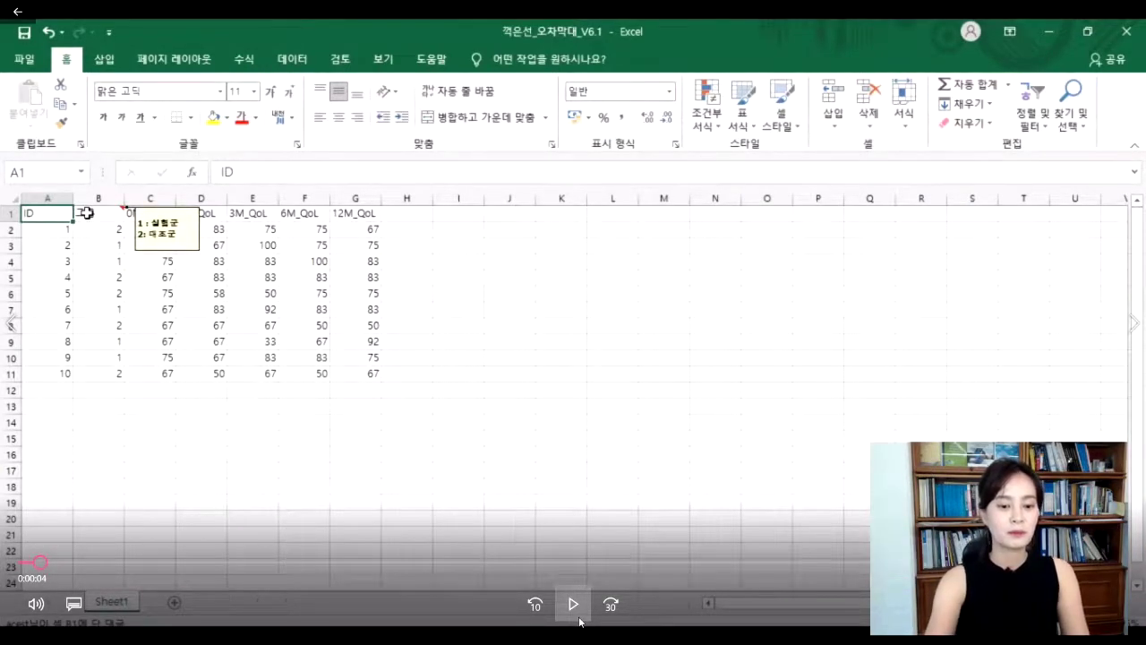
Set up a descriptive statistics analysis (기술통계) with the variables 0M_QoL, 1M_QoL, 3M_QoL, 6M_QoL and 12M_QoL.
mouse_move(580, 621)
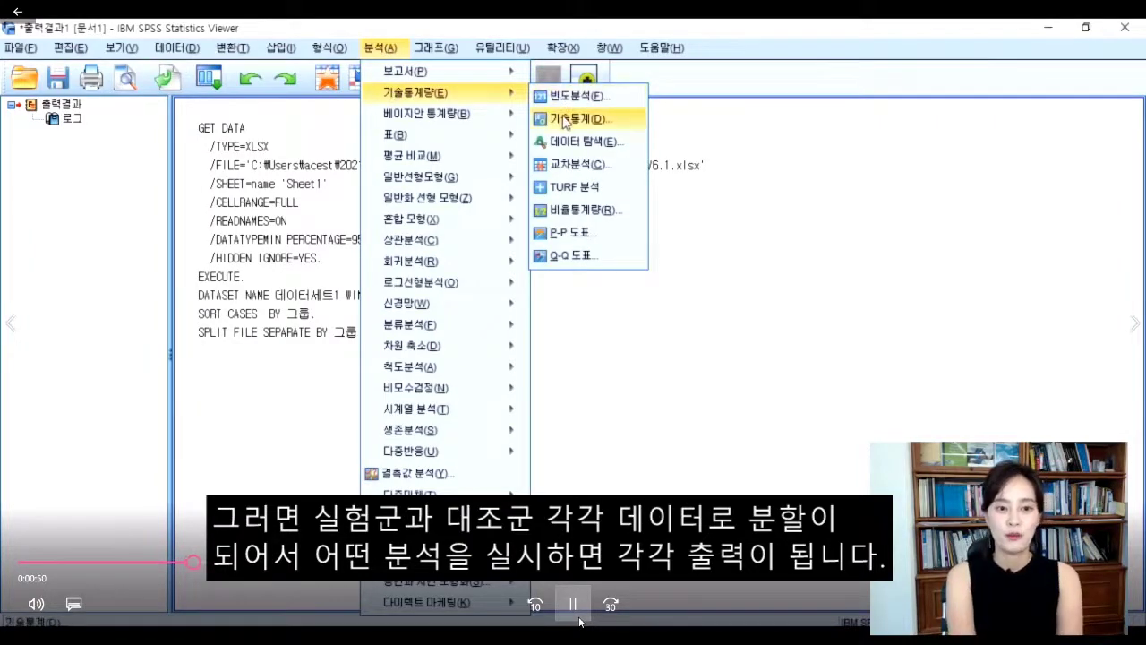
click(565, 120)
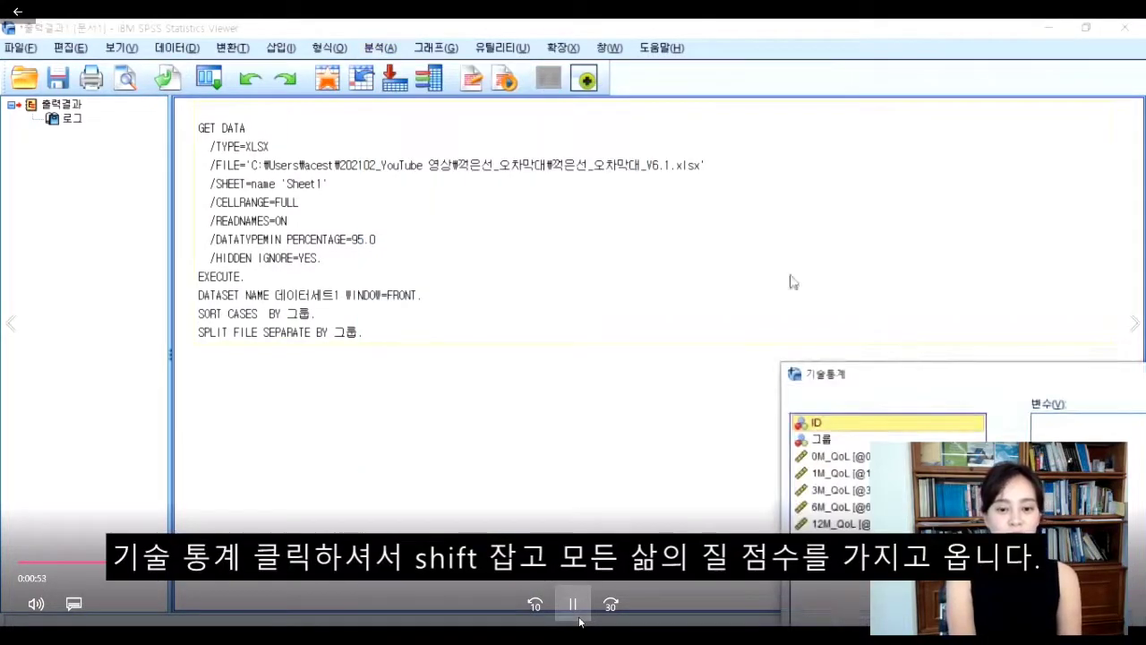
drag(921, 376, 471, 162)
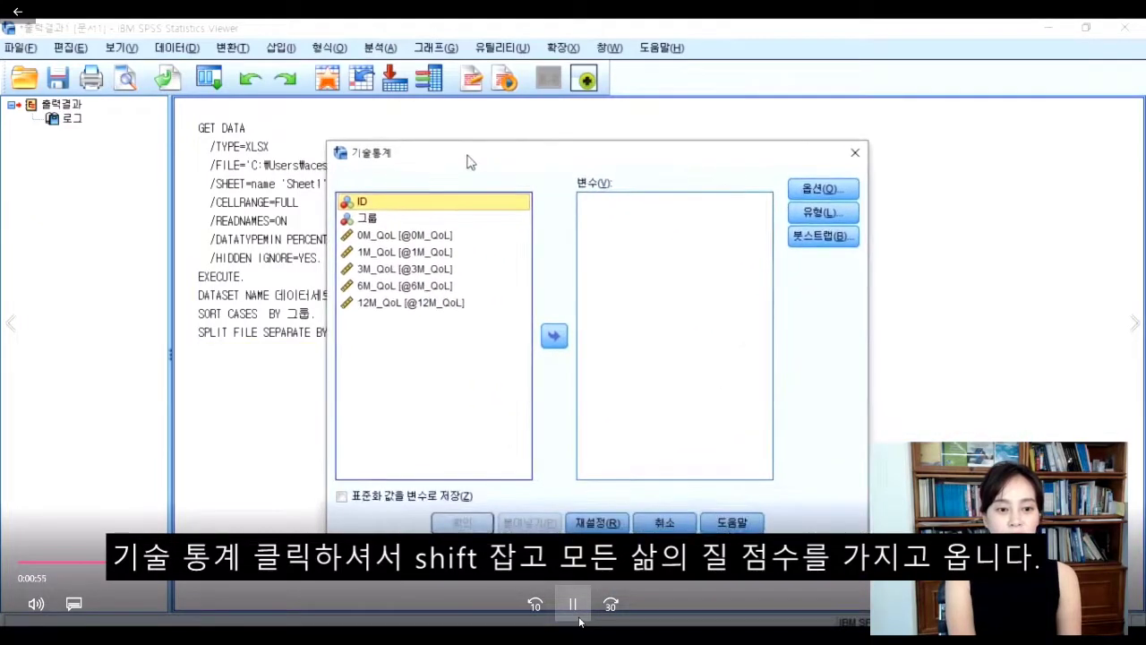
click(429, 236)
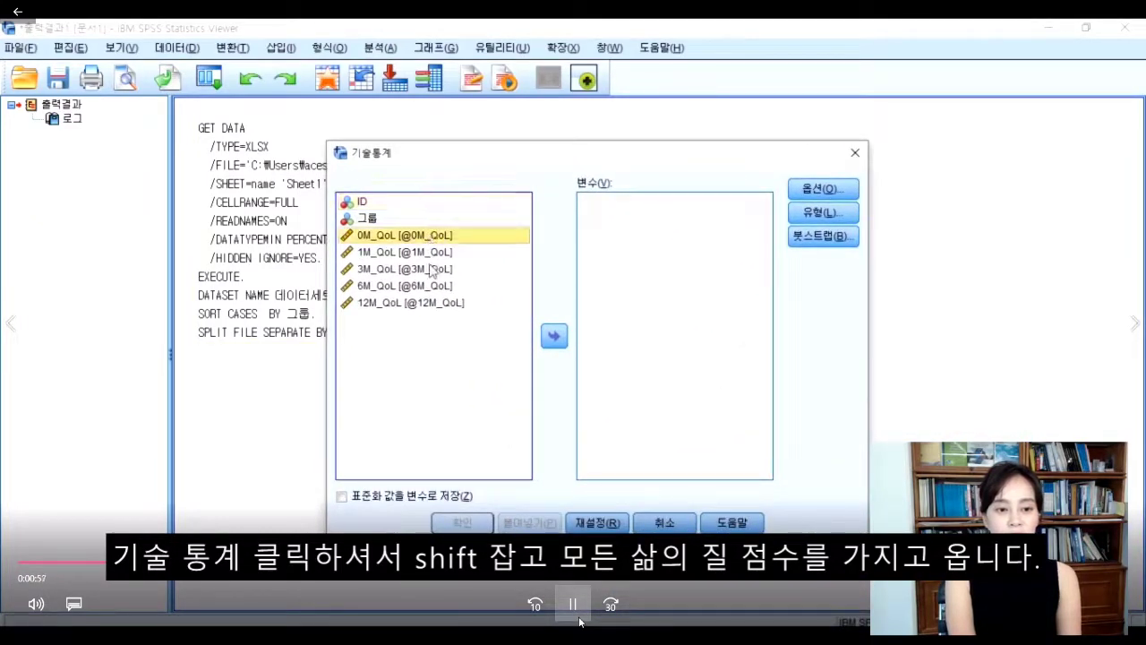
shift+click(427, 304)
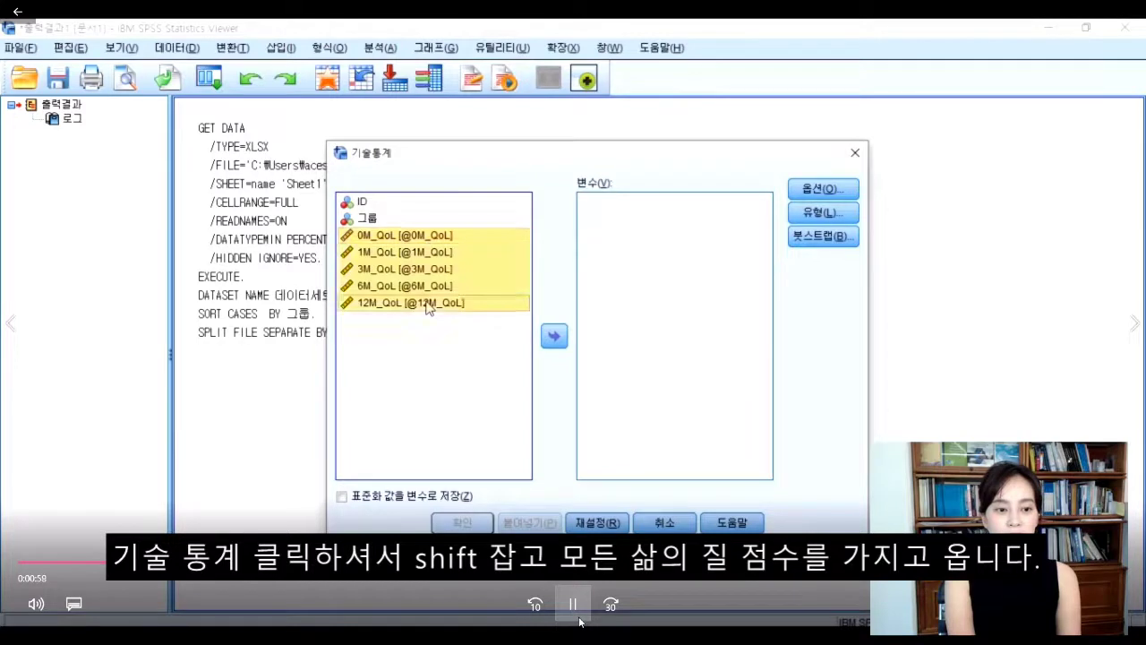
click(555, 336)
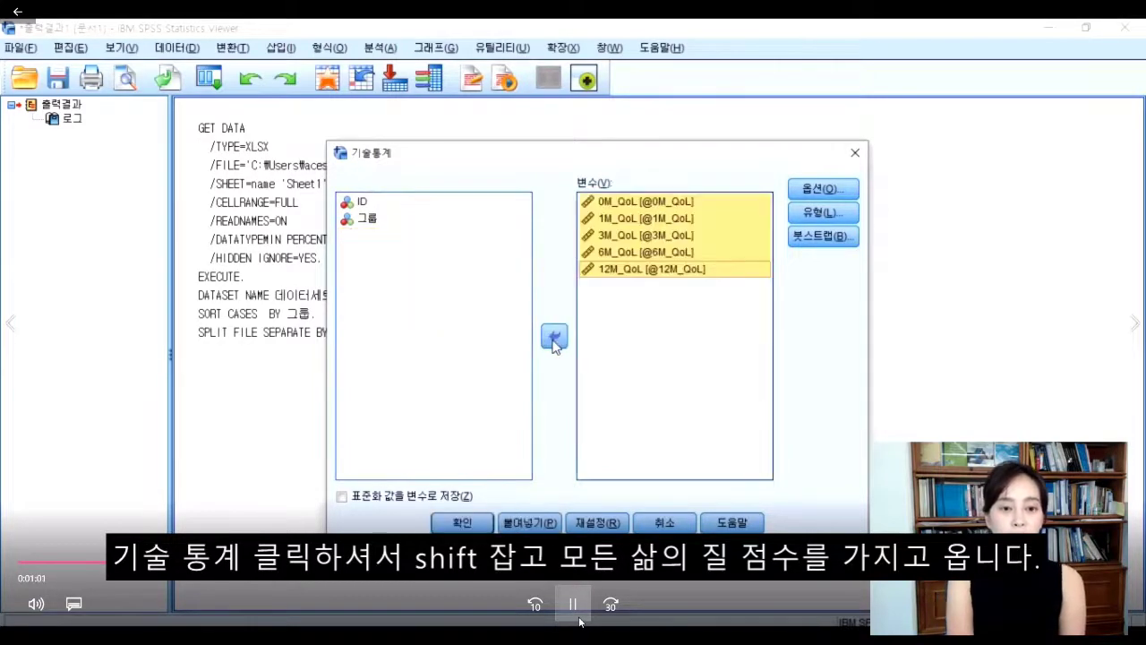
Include the standard error of the mean (S.E. 평균) in the descriptive statistics options.
click(818, 190)
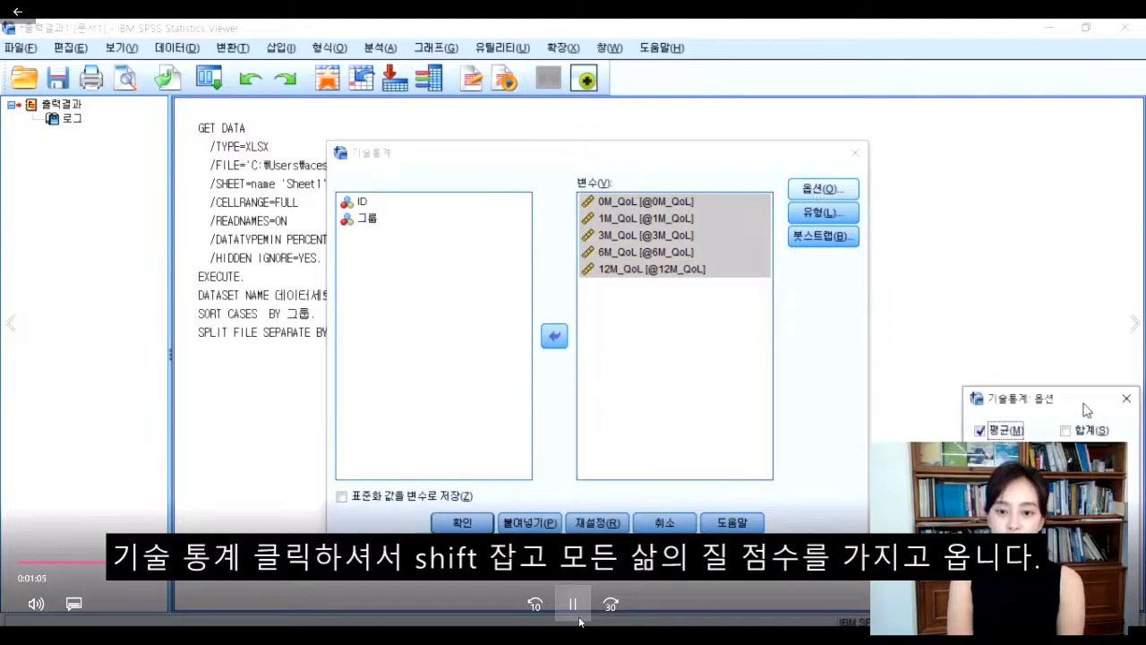
drag(1087, 409, 1003, 220)
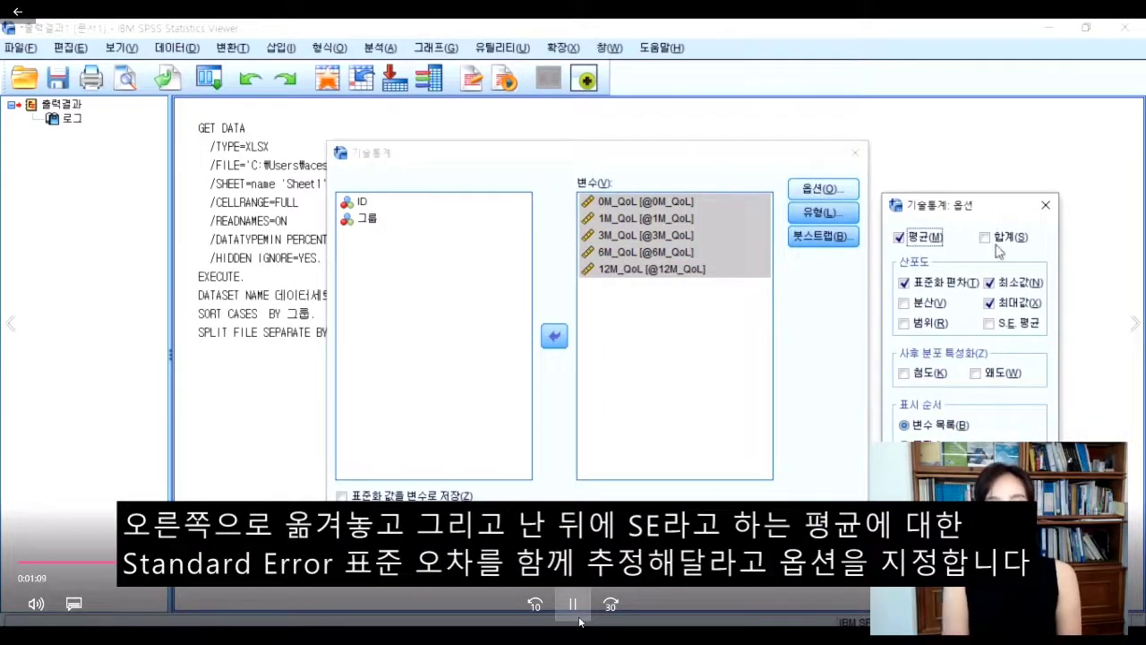
click(990, 324)
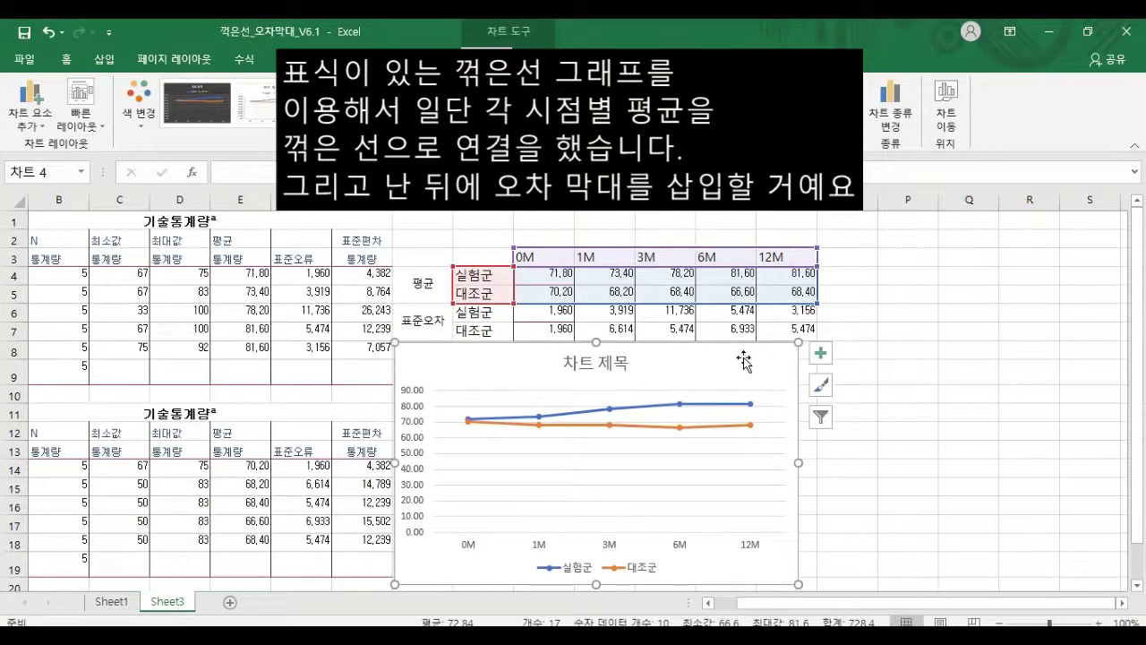
Add error bars to the 실험군 series of the line chart and show their detailed formatting options.
click(820, 353)
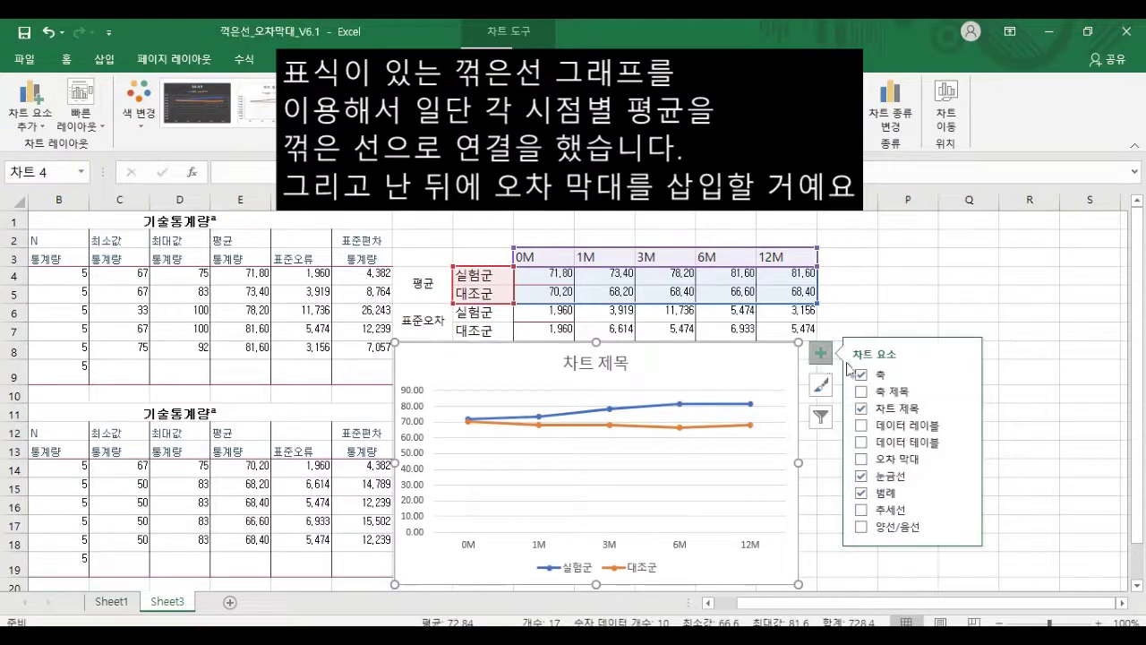
click(867, 459)
click(965, 464)
click(1014, 535)
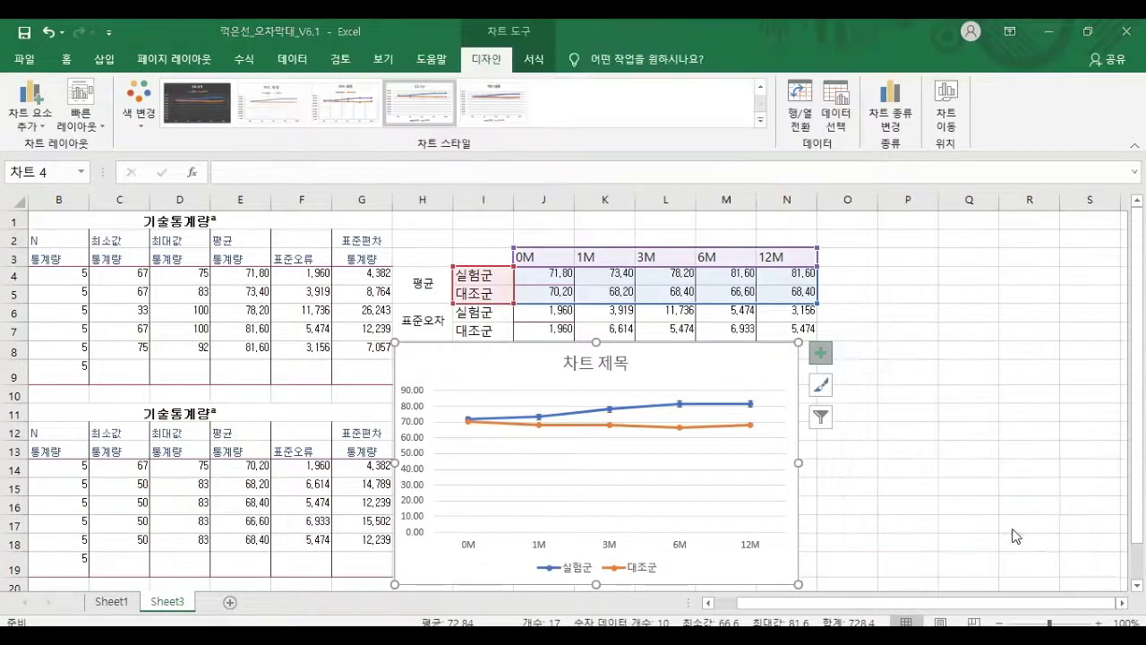
click(543, 398)
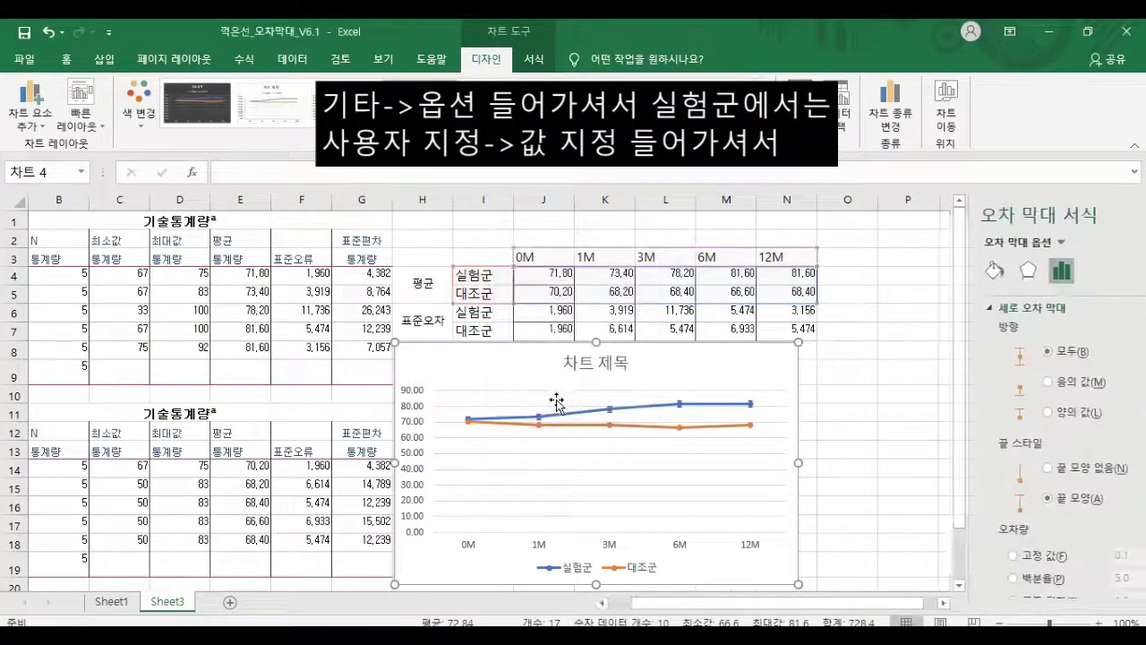
Give the 실험군 error bars custom amounts, using Sheet3 cells J6:N6 for both the positive and negative error values.
scroll(976, 470, down, 2)
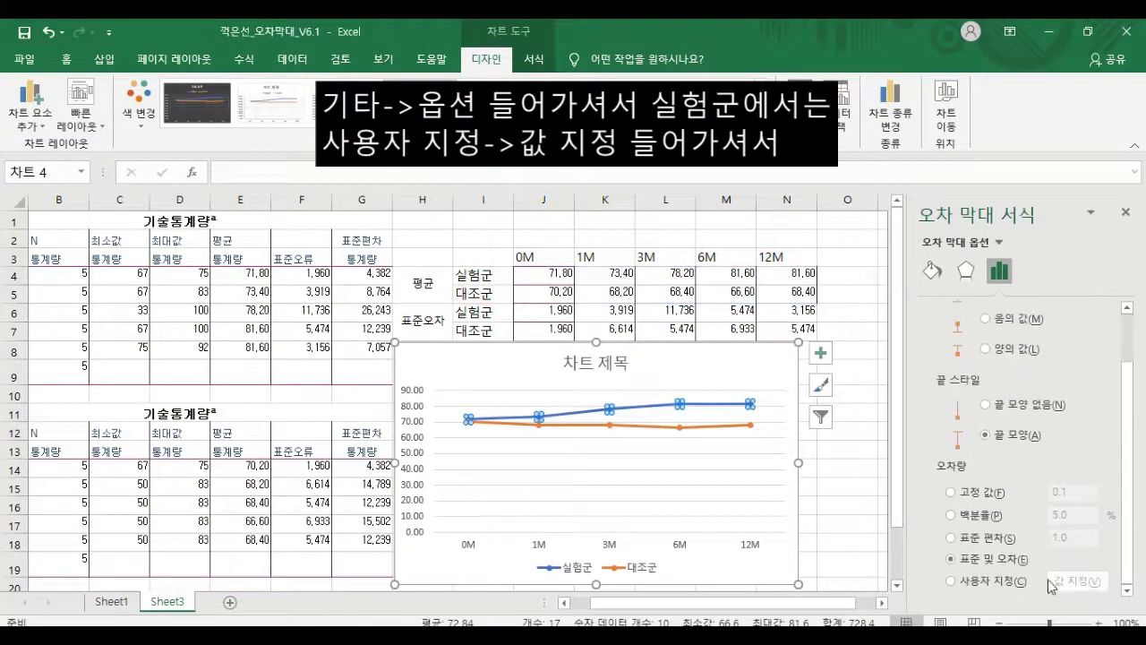
click(1008, 582)
click(1082, 581)
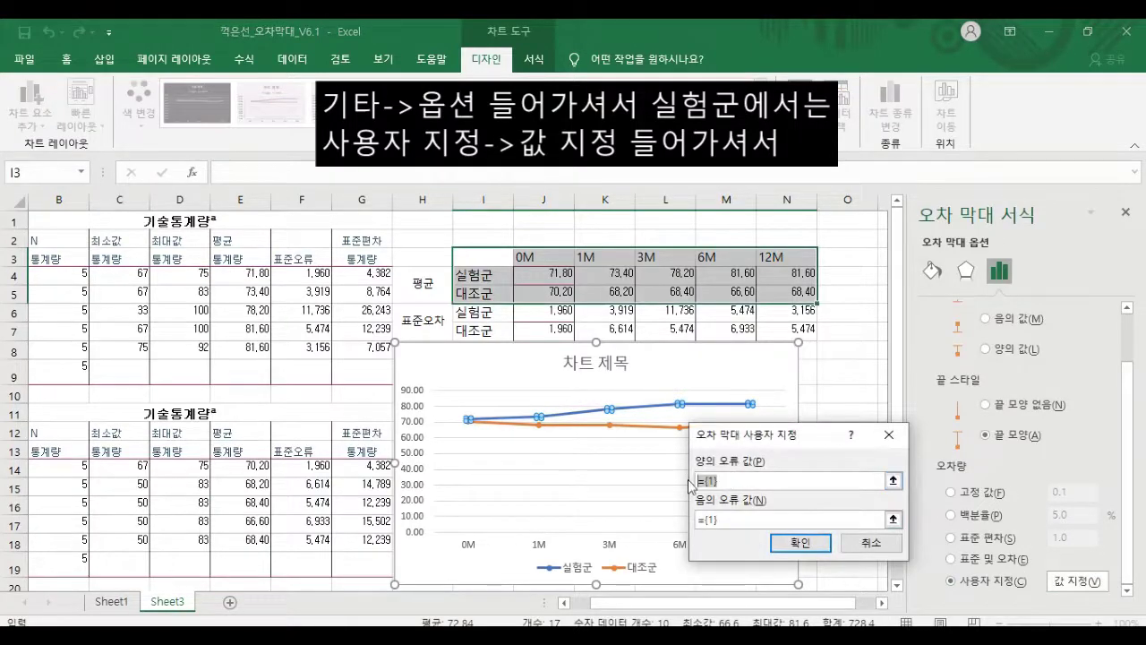
drag(543, 324, 799, 317)
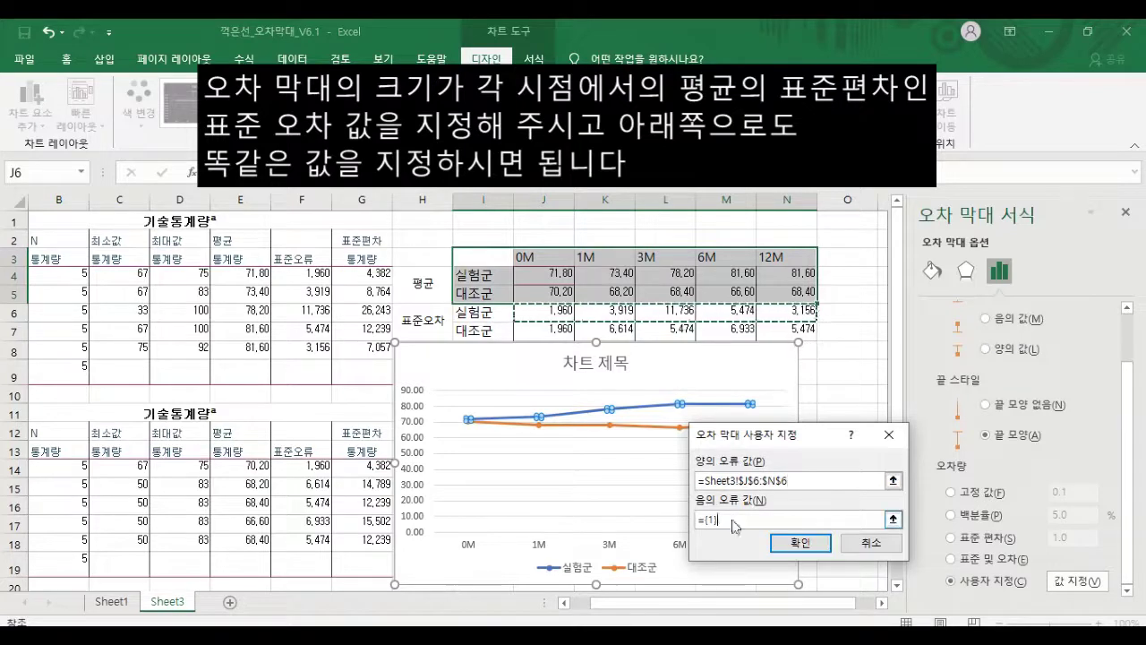
drag(727, 521, 676, 522)
key(BackSpace)
drag(546, 314, 788, 316)
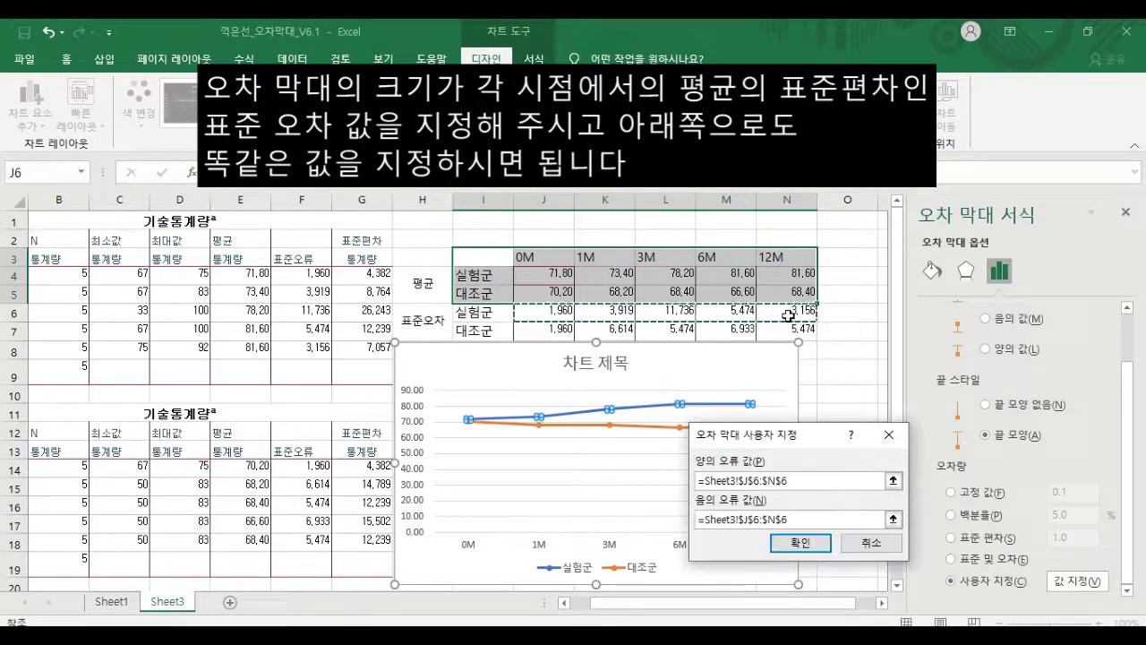
click(803, 542)
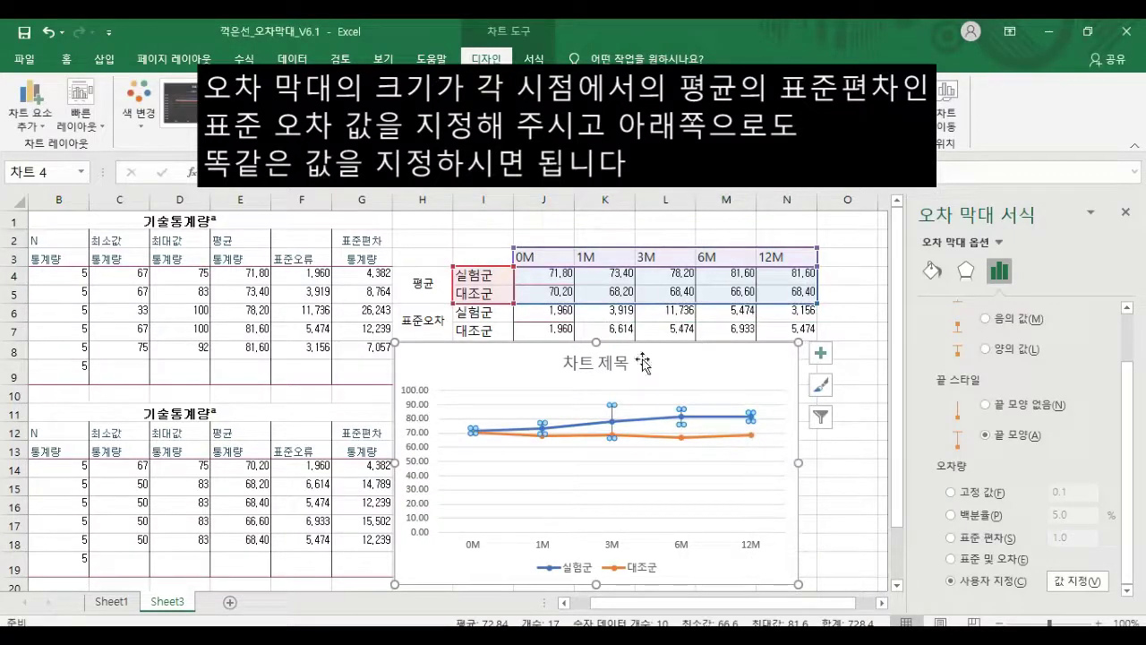
Add error bars to the 대조군 series of the line chart through the additional error bar options.
click(775, 383)
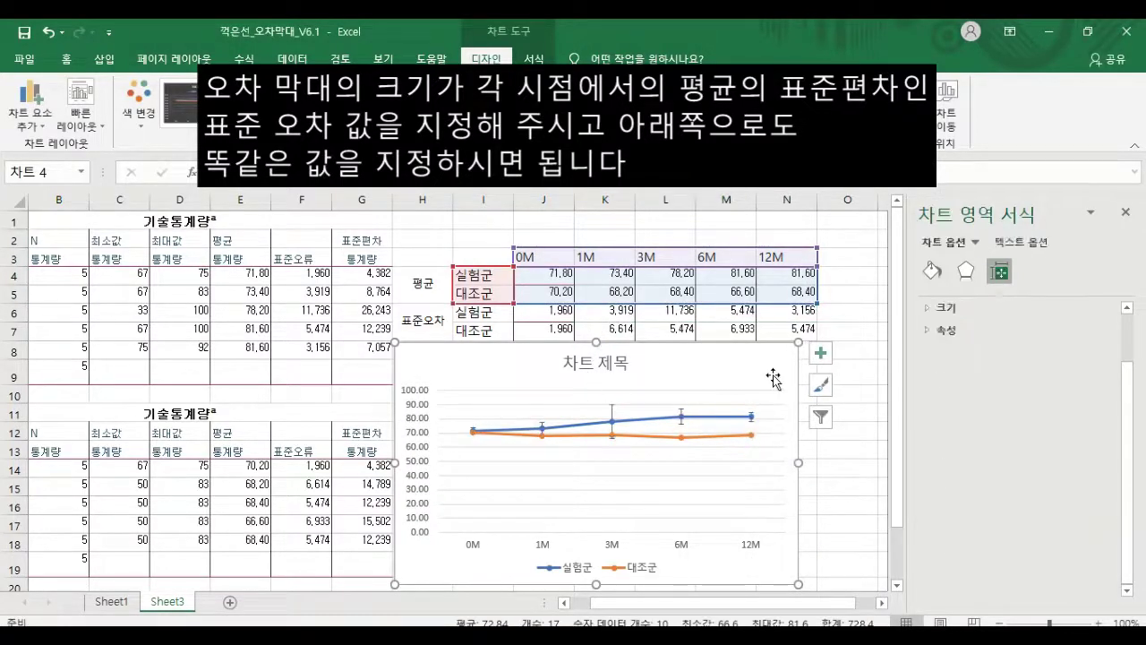
click(820, 353)
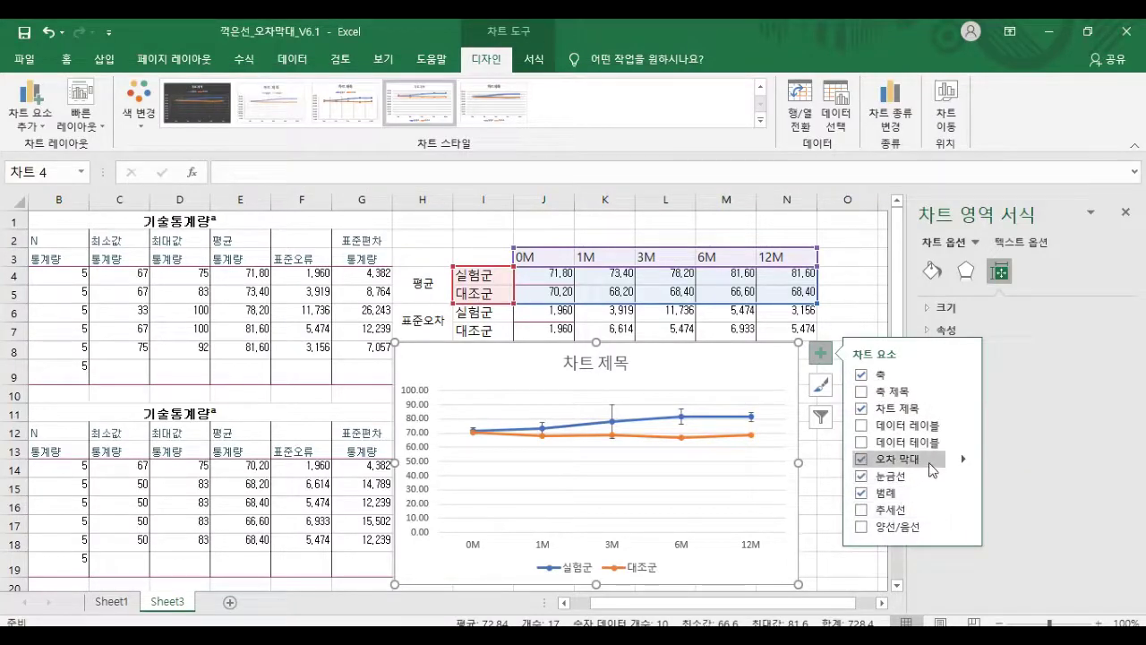
click(966, 464)
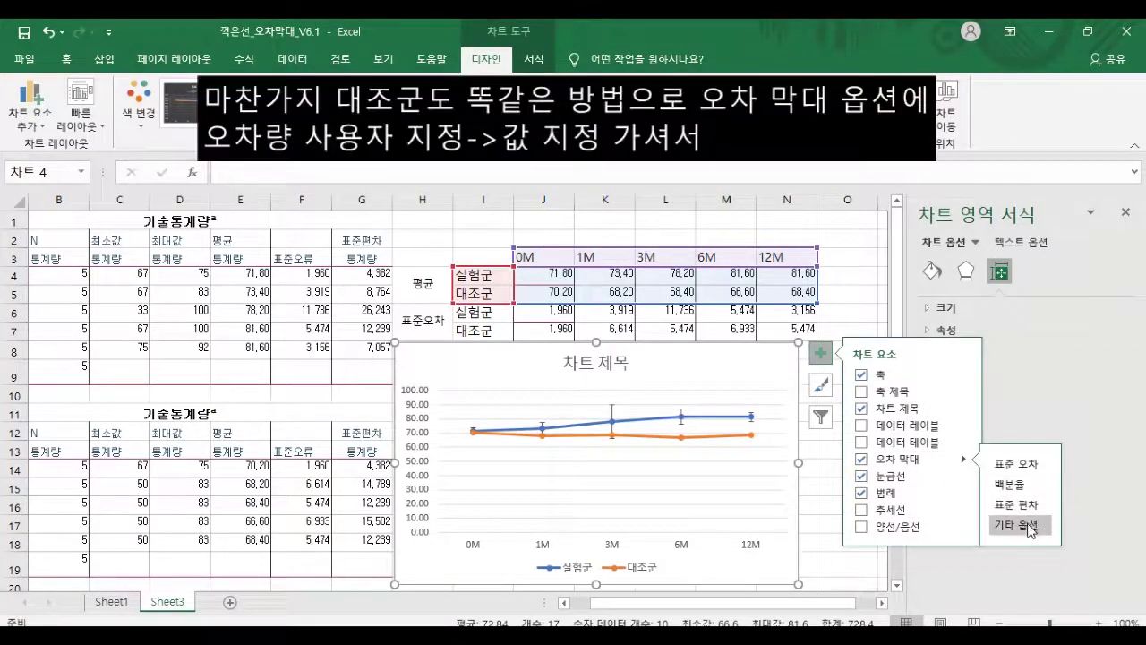
click(1018, 530)
click(540, 308)
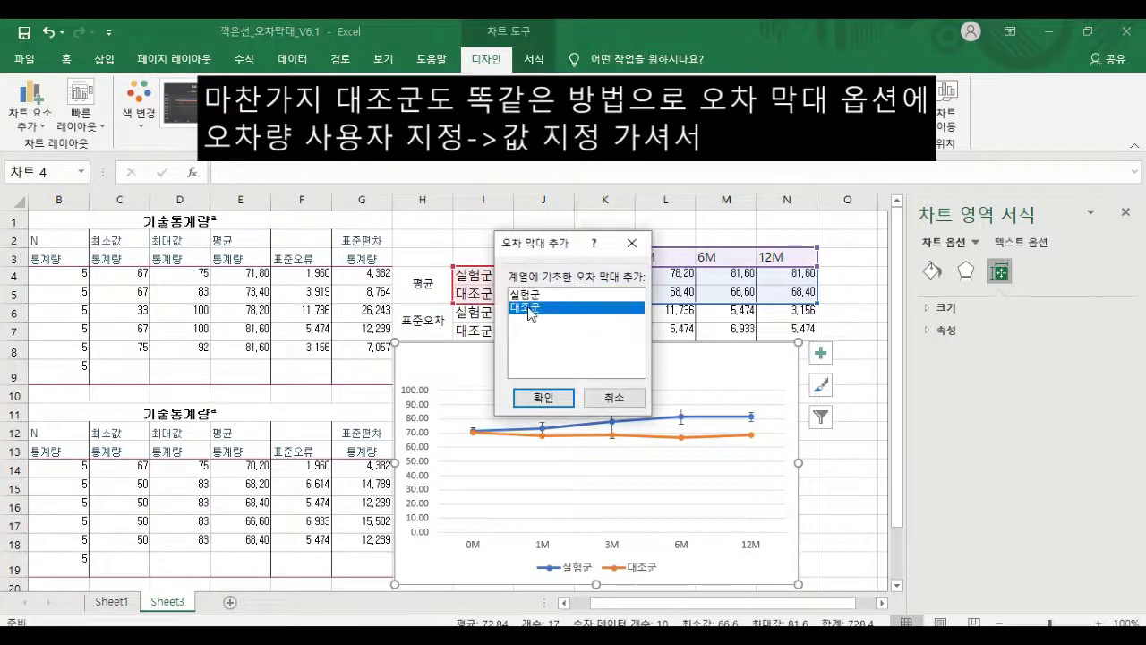
click(544, 396)
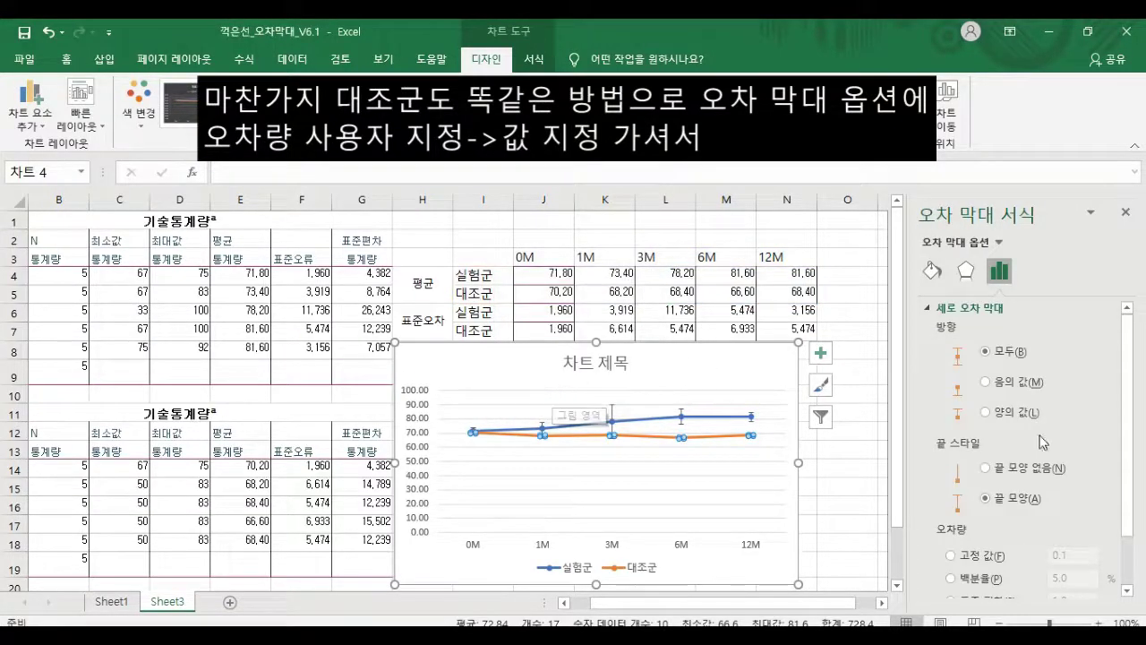
Give the 대조군 error bars custom amounts, using Sheet3 cells J7:N7 for both the positive and negative error values.
scroll(1039, 522, down, 2)
click(952, 580)
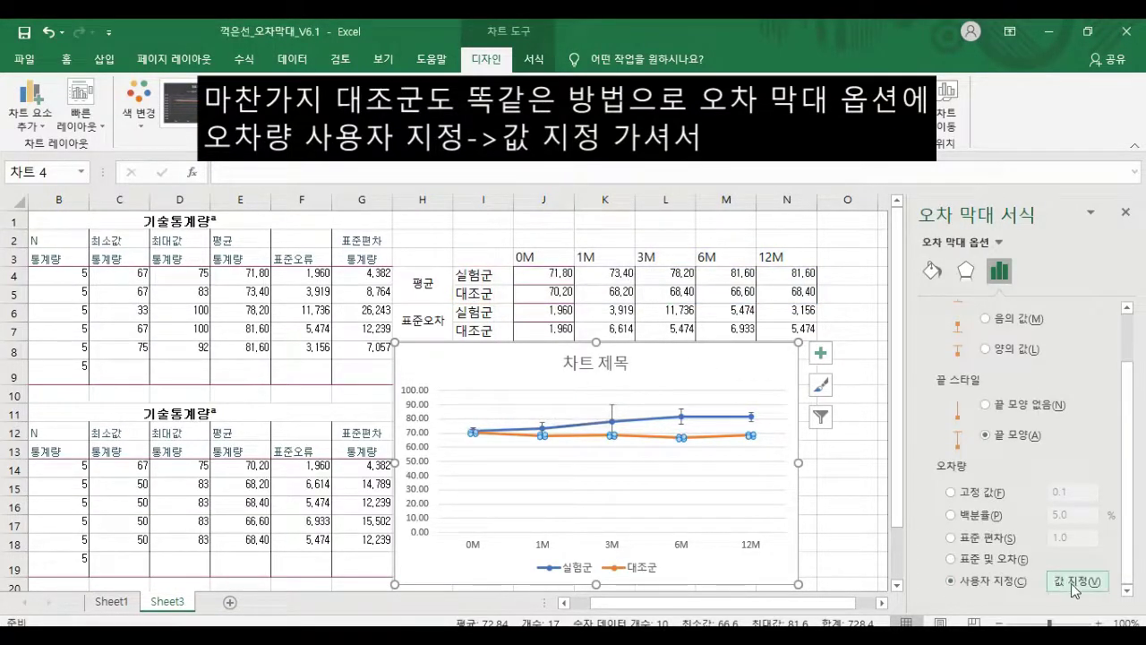
click(1079, 580)
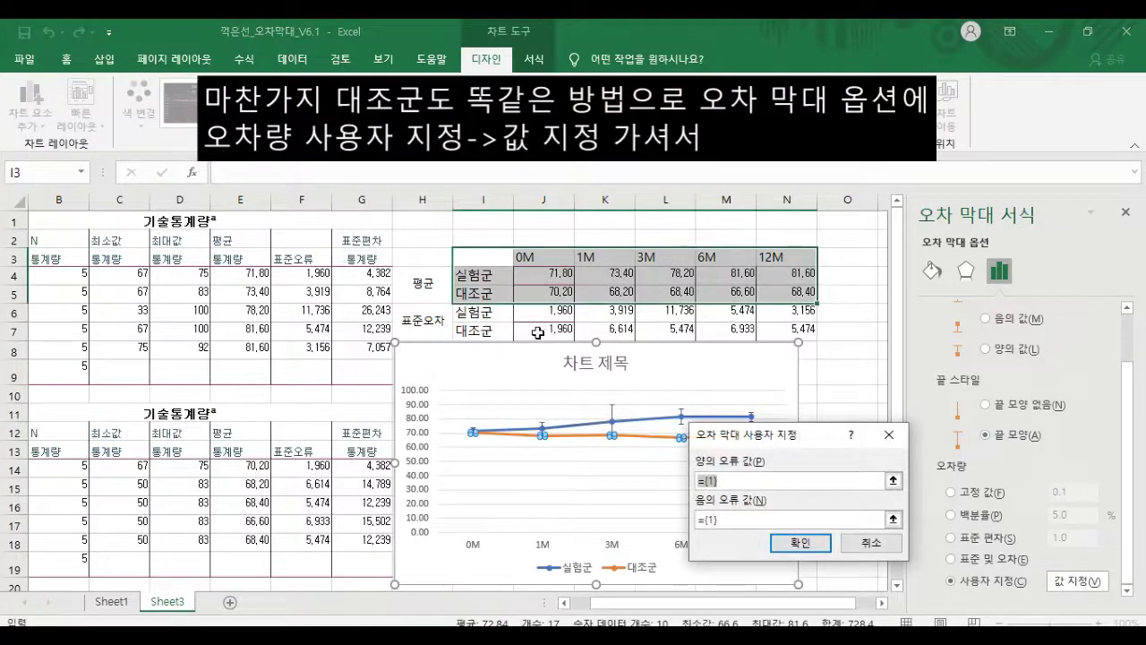
drag(550, 333, 806, 331)
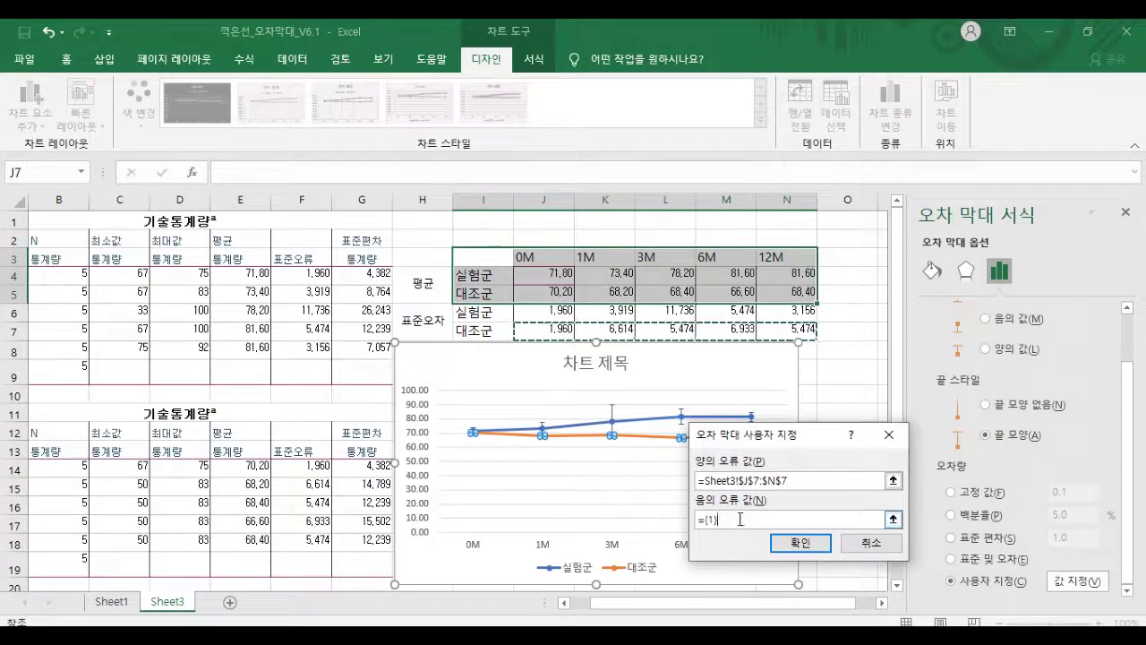
click(695, 520)
key(BackSpace)
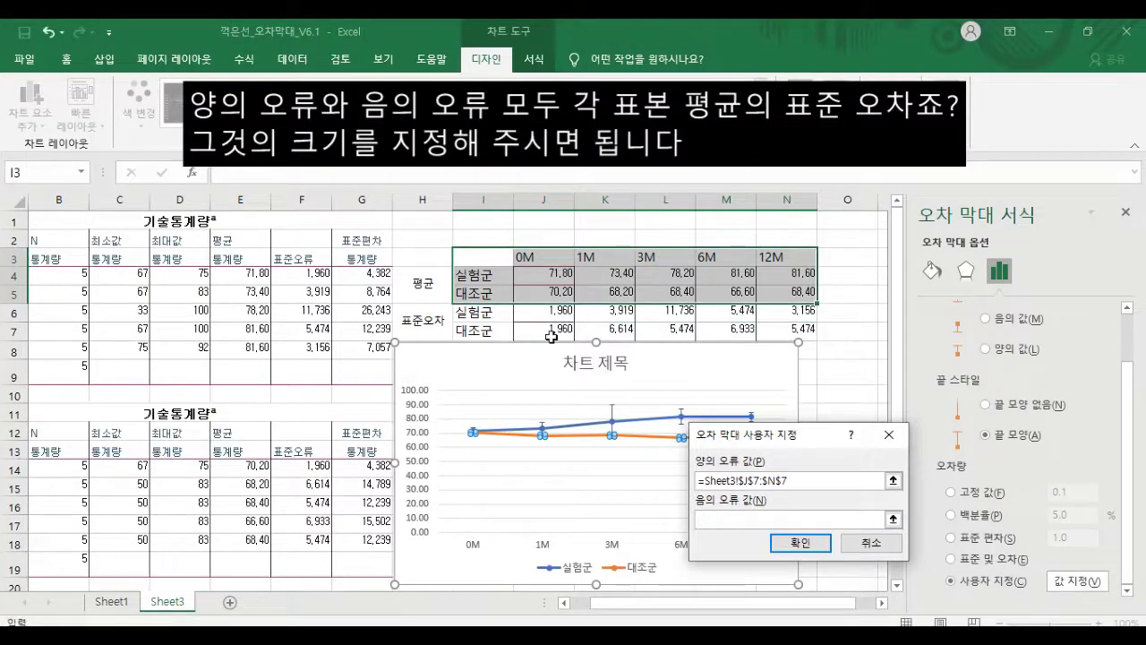
drag(551, 336, 807, 331)
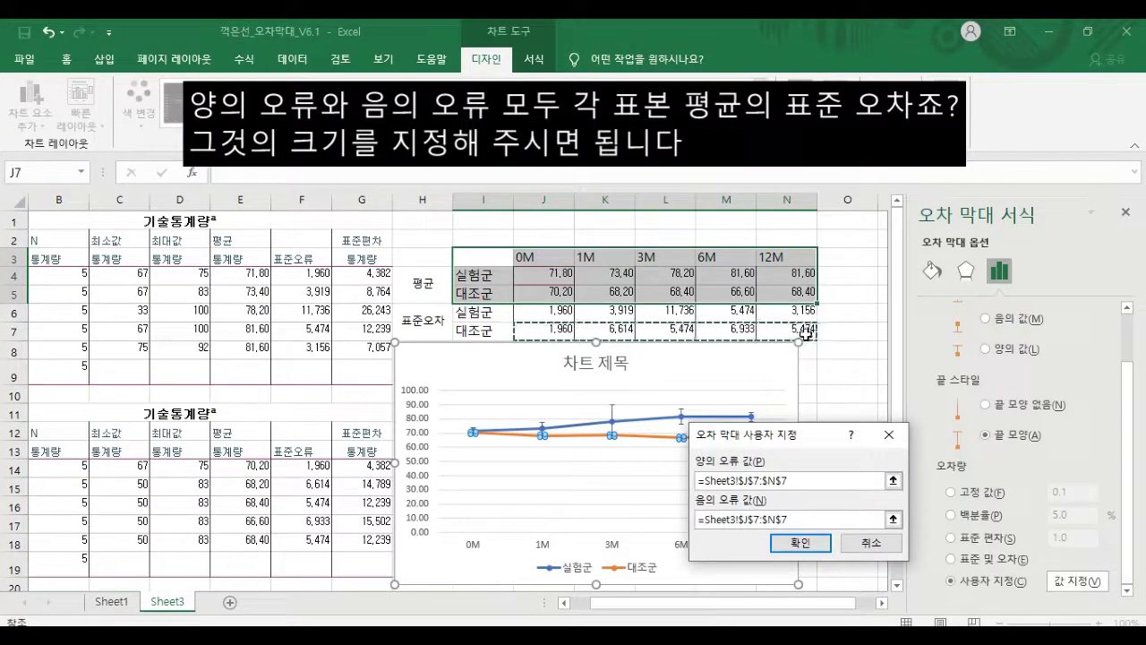
click(800, 543)
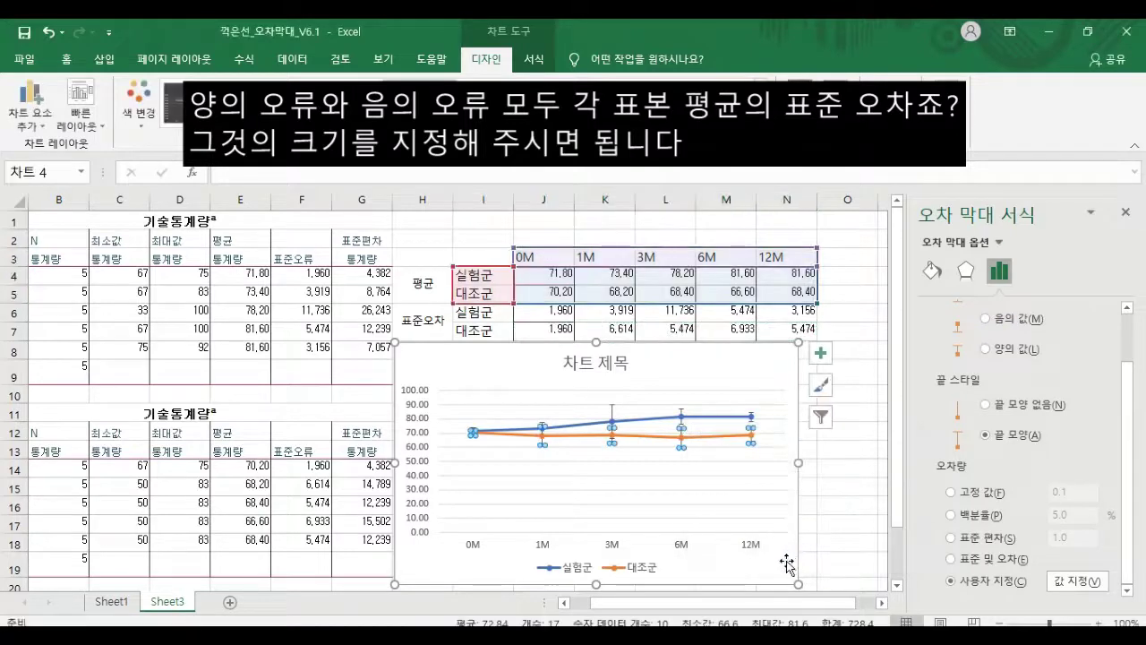
Set the minimum bound of the chart's vertical value axis to 50.
click(426, 523)
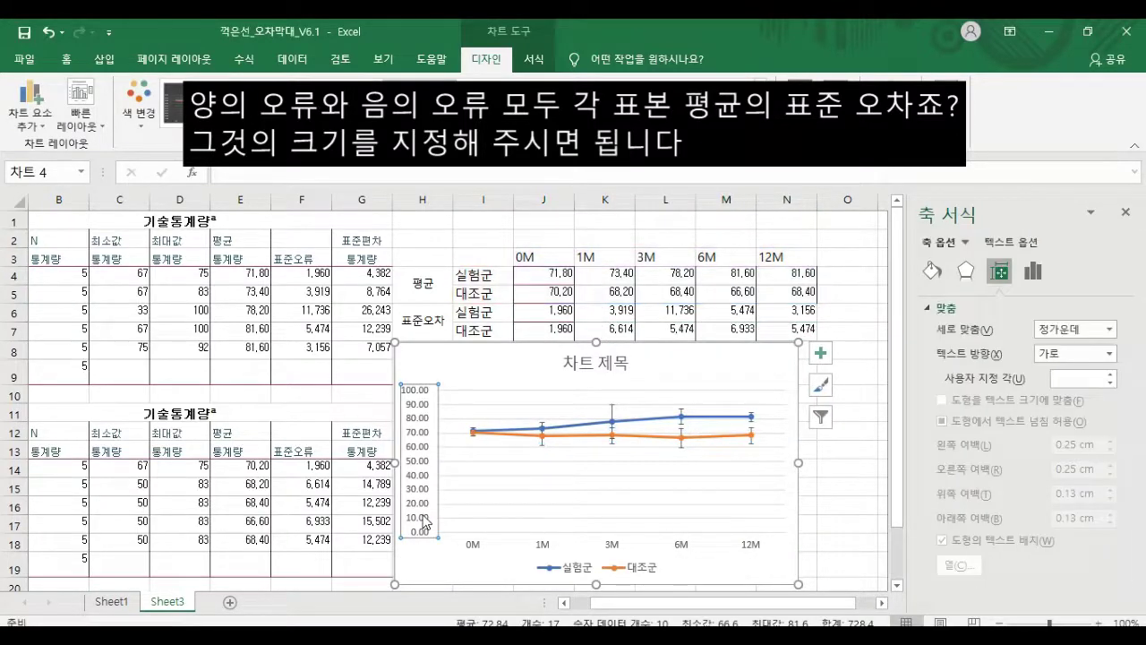
right_click(425, 523)
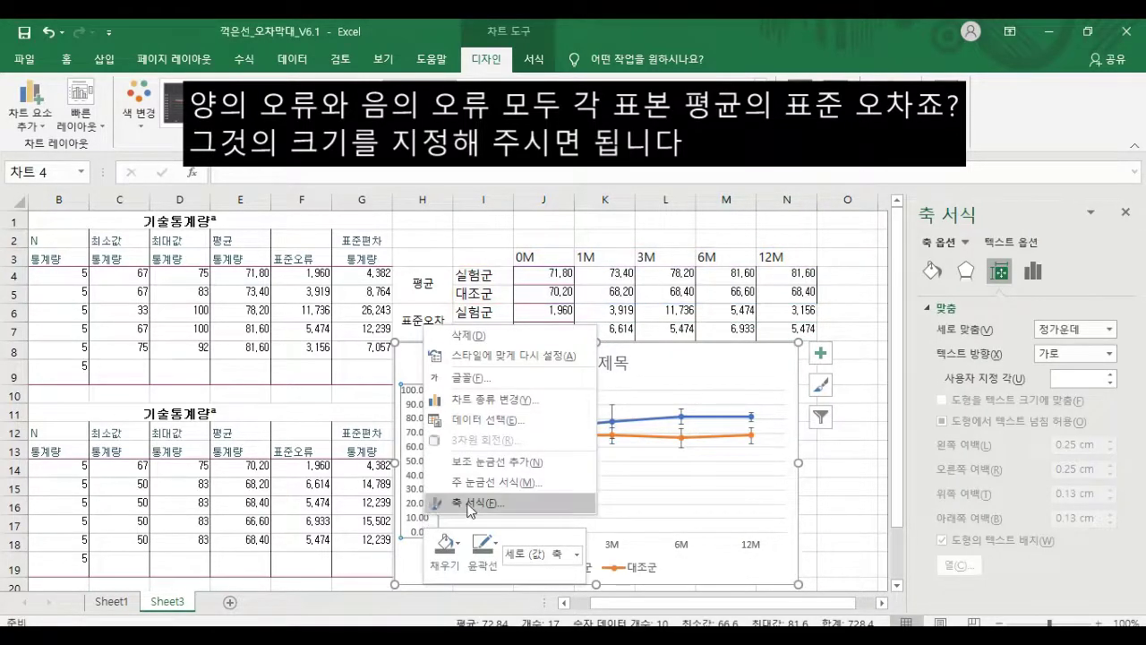
click(470, 504)
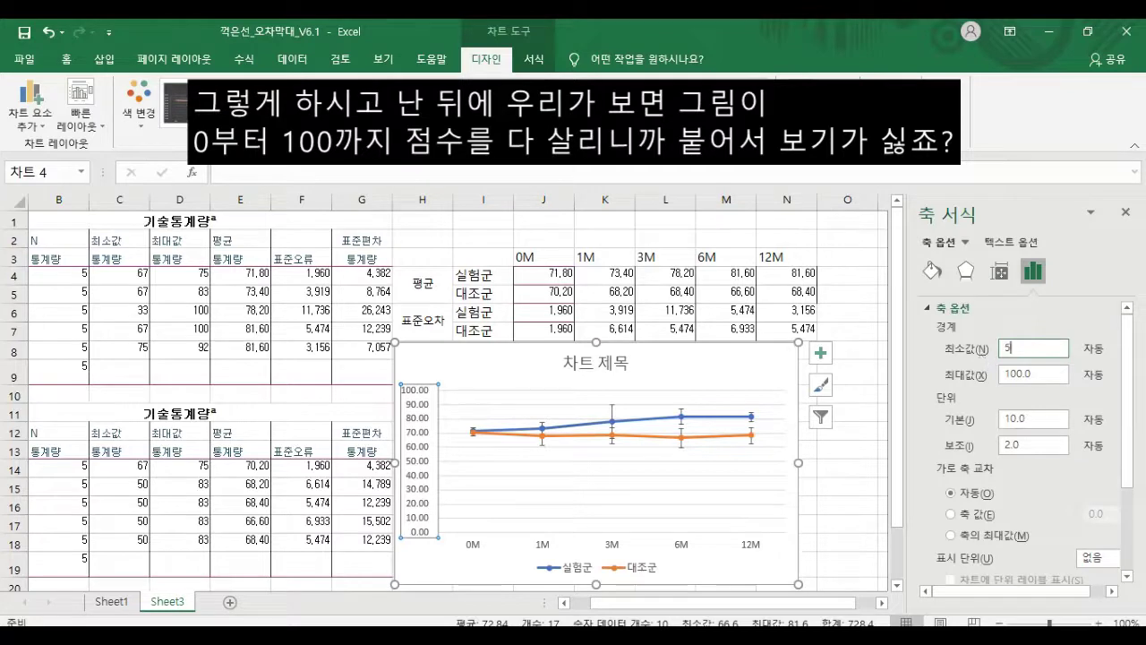
key(Return)
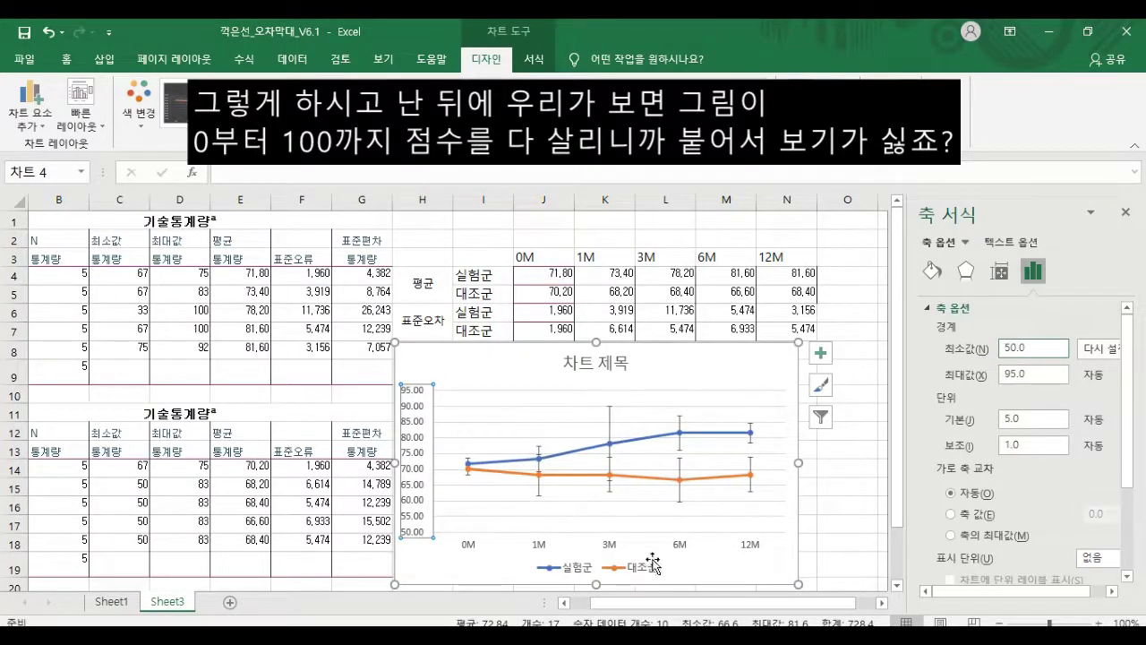
Change the fill colour of the 실험군 series markers in the line chart to black.
click(653, 445)
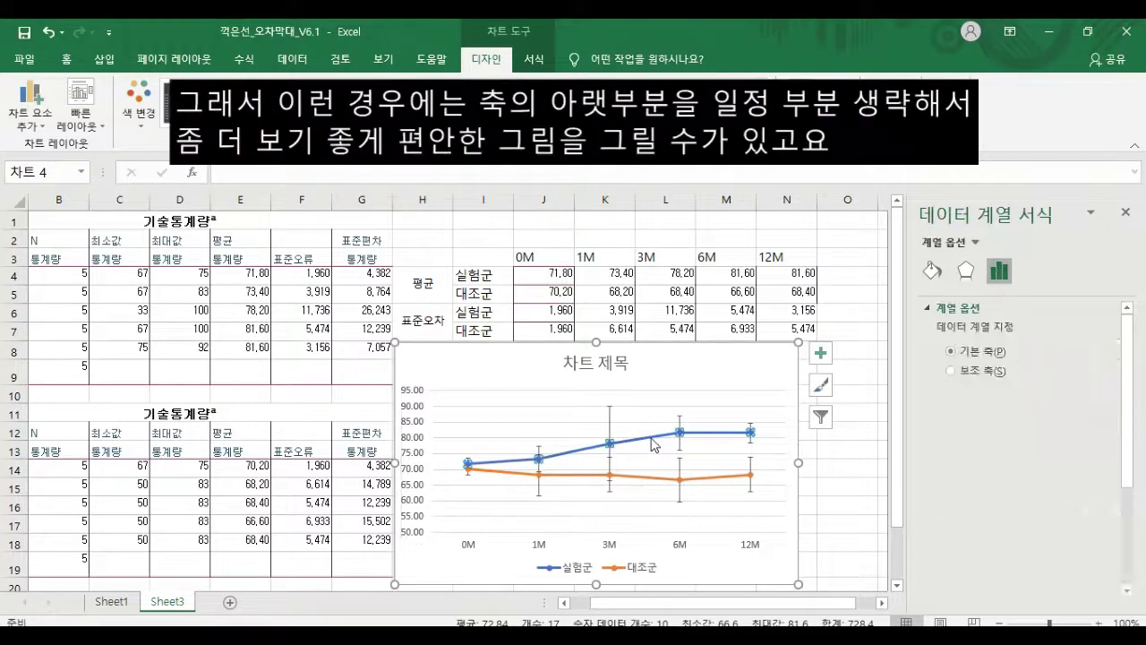
right_click(653, 445)
click(673, 414)
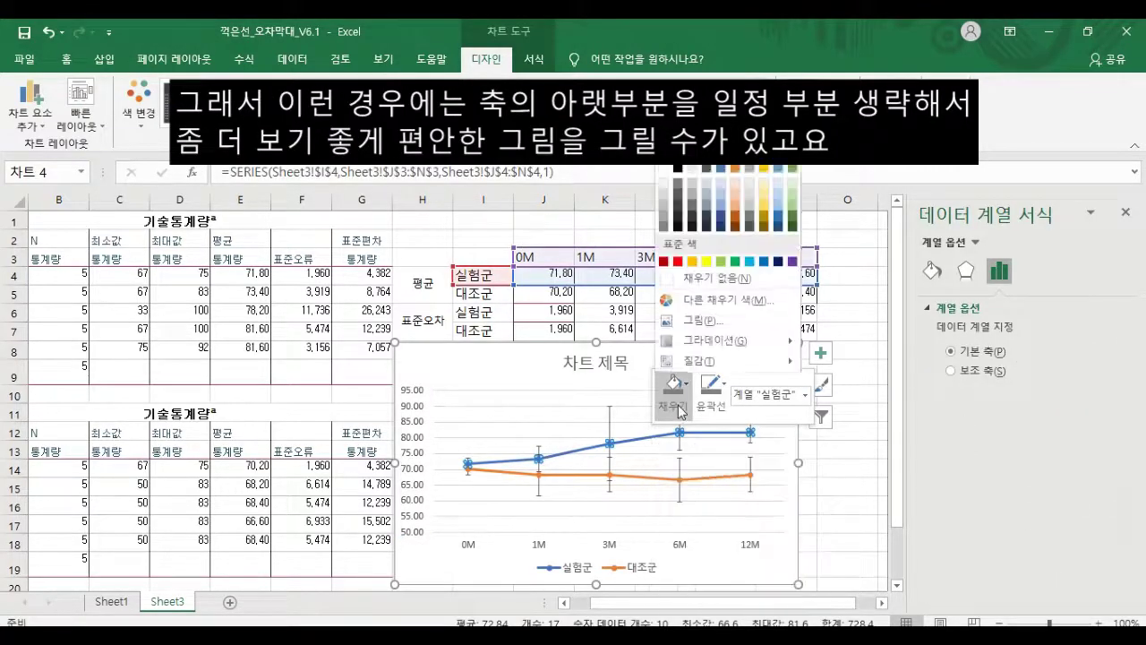
click(680, 172)
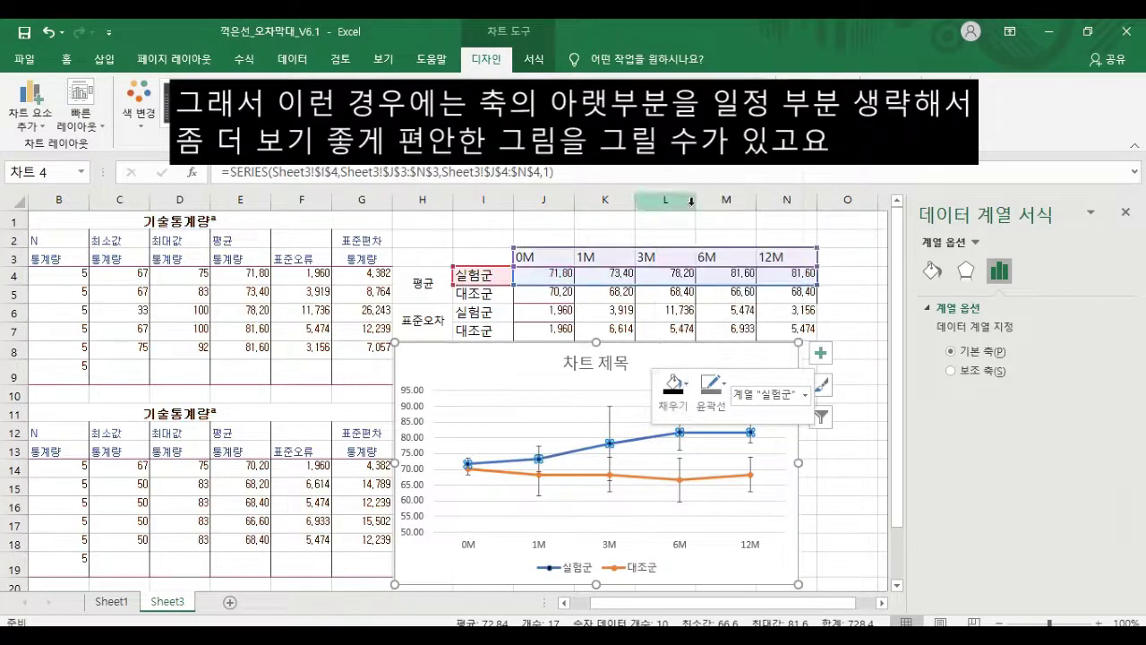
Change the outline colour of the 실험군 series in the line chart to black.
click(712, 411)
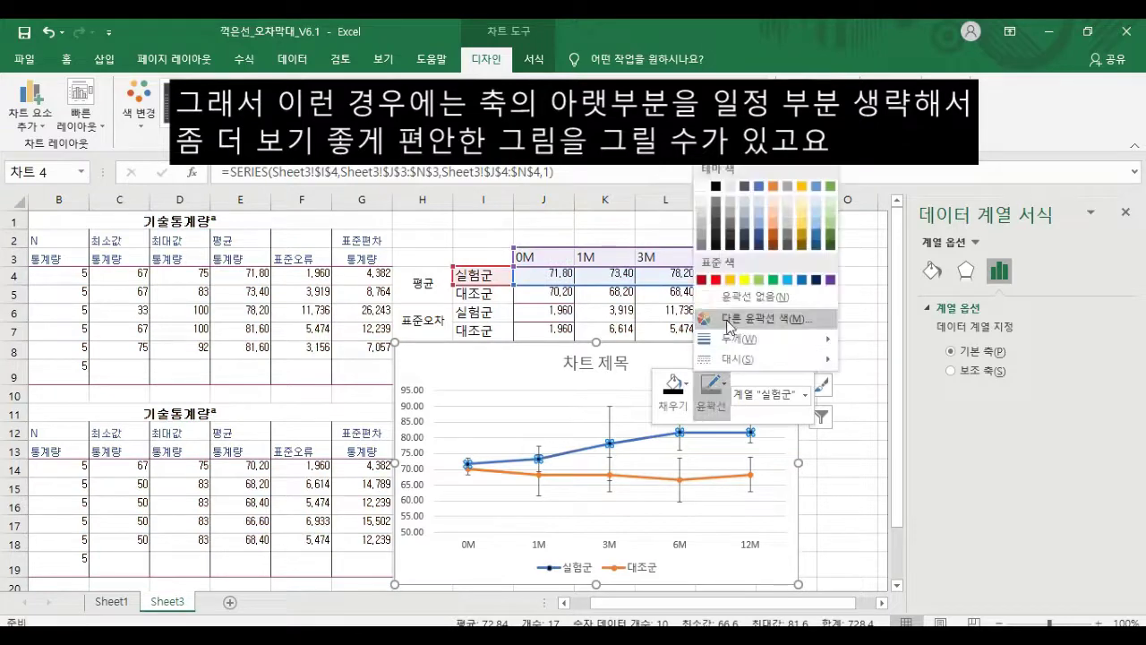
click(714, 183)
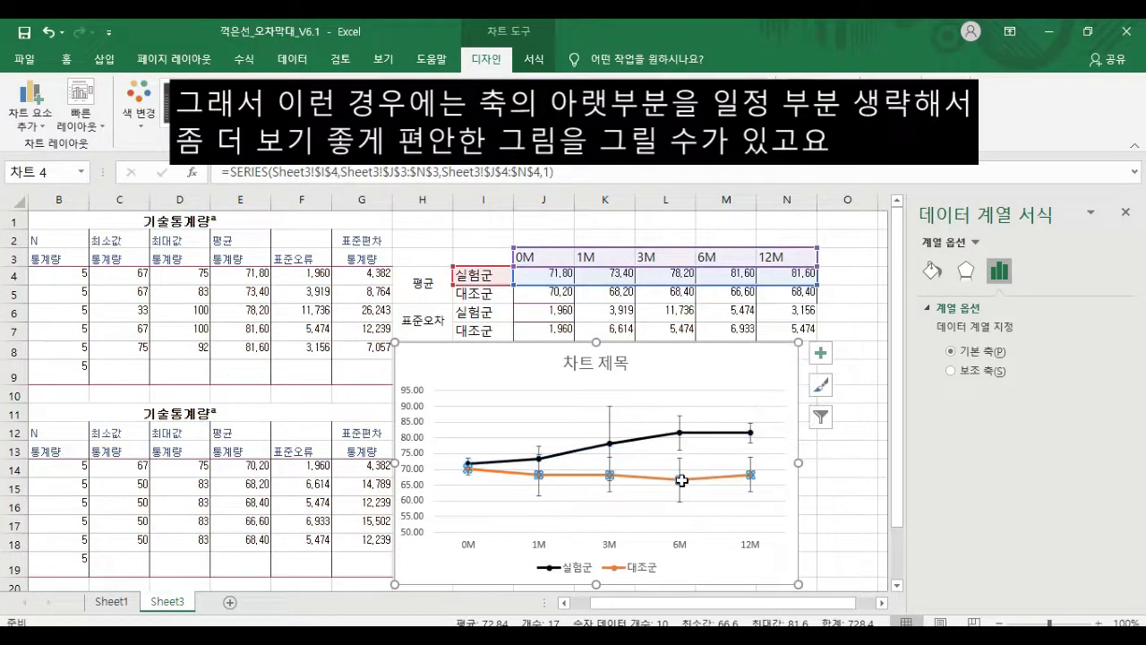
Set both the marker fill and the line outline of the 대조군 series to the darkest grey shade of the white theme colour.
click(686, 485)
right_click(687, 486)
click(721, 510)
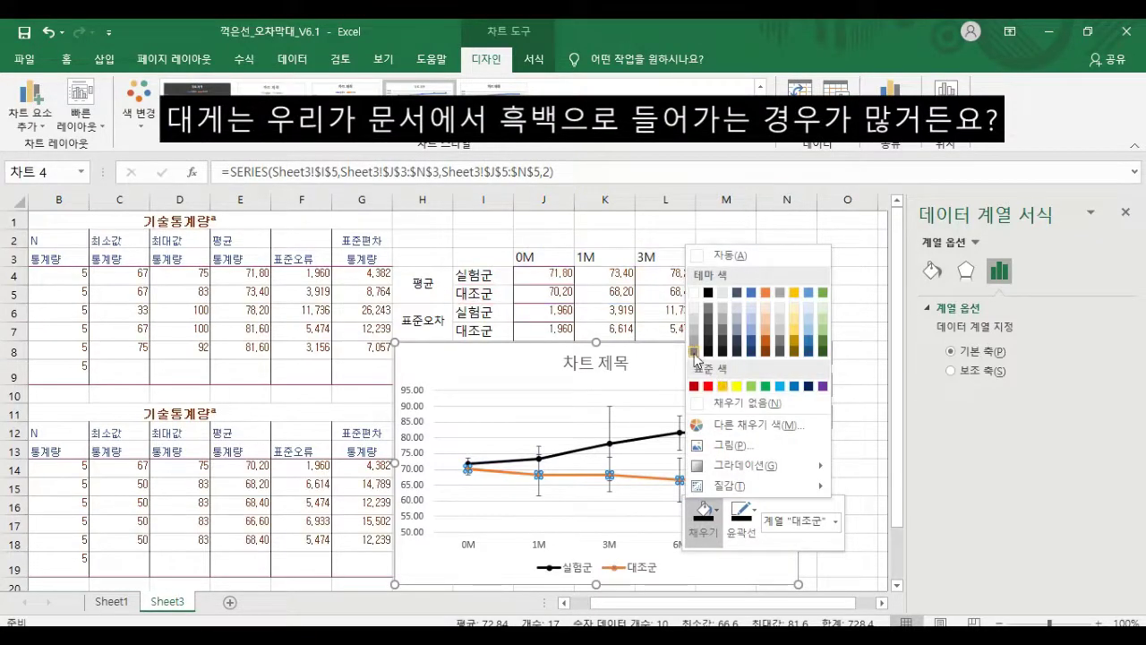
click(695, 356)
click(758, 511)
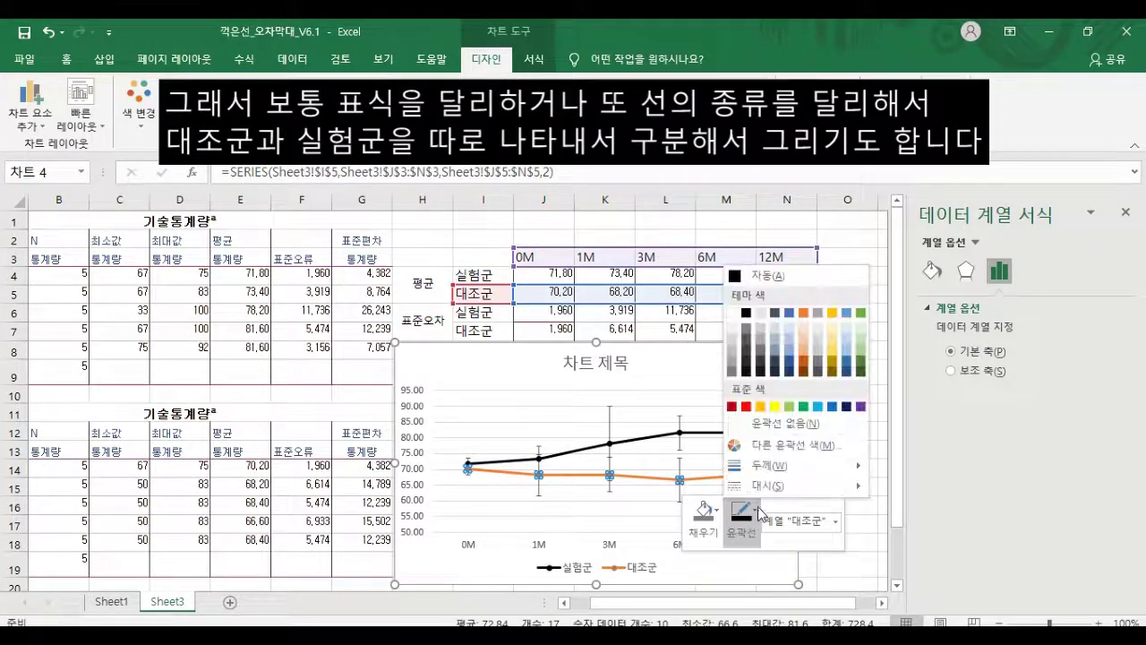
click(732, 369)
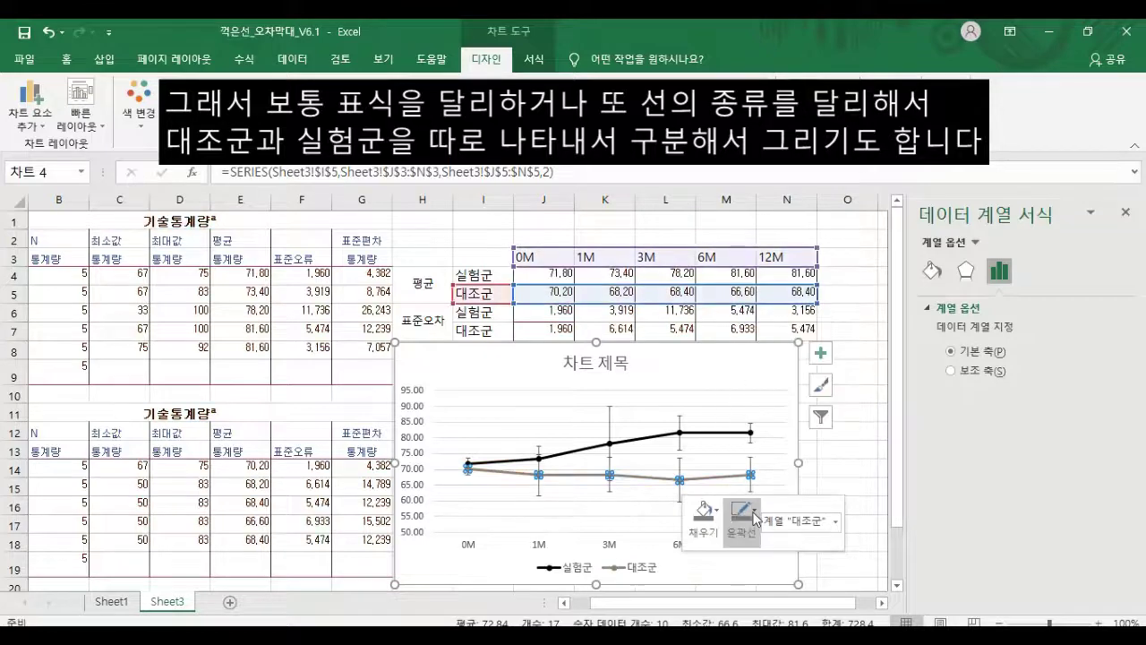
Give the 대조군 series line a dashed style, then deselect the series.
click(755, 512)
mouse_move(763, 487)
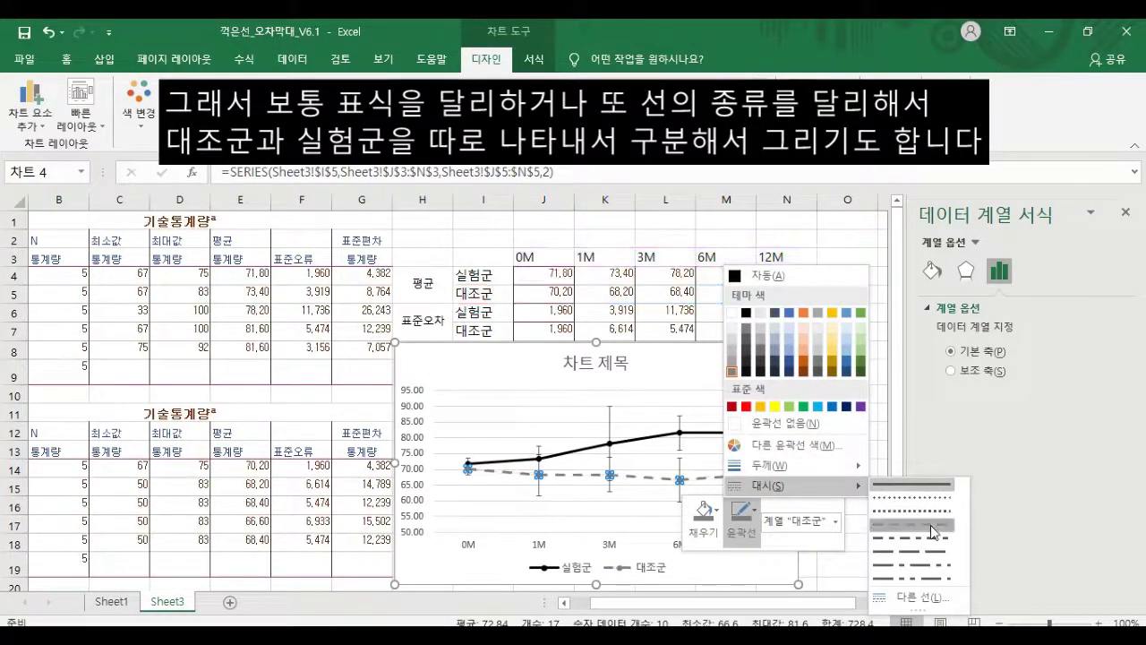
click(891, 525)
click(768, 571)
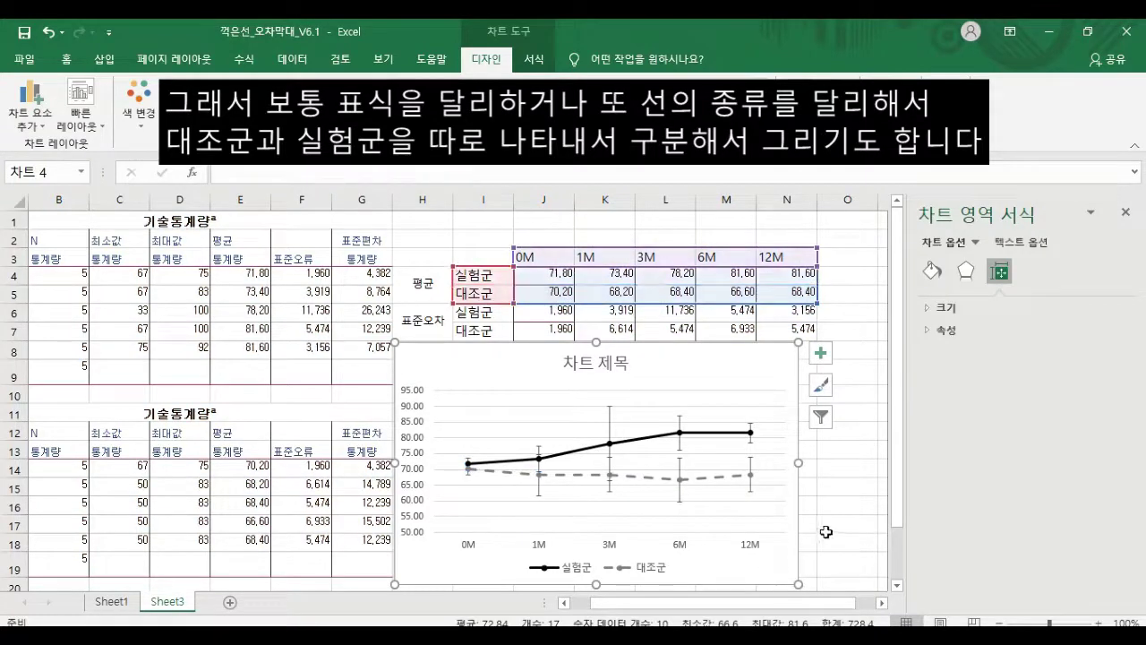
Replace the chart's placeholder title with "꺾은선 그래프" and leave the chart.
click(629, 362)
drag(629, 362, 544, 367)
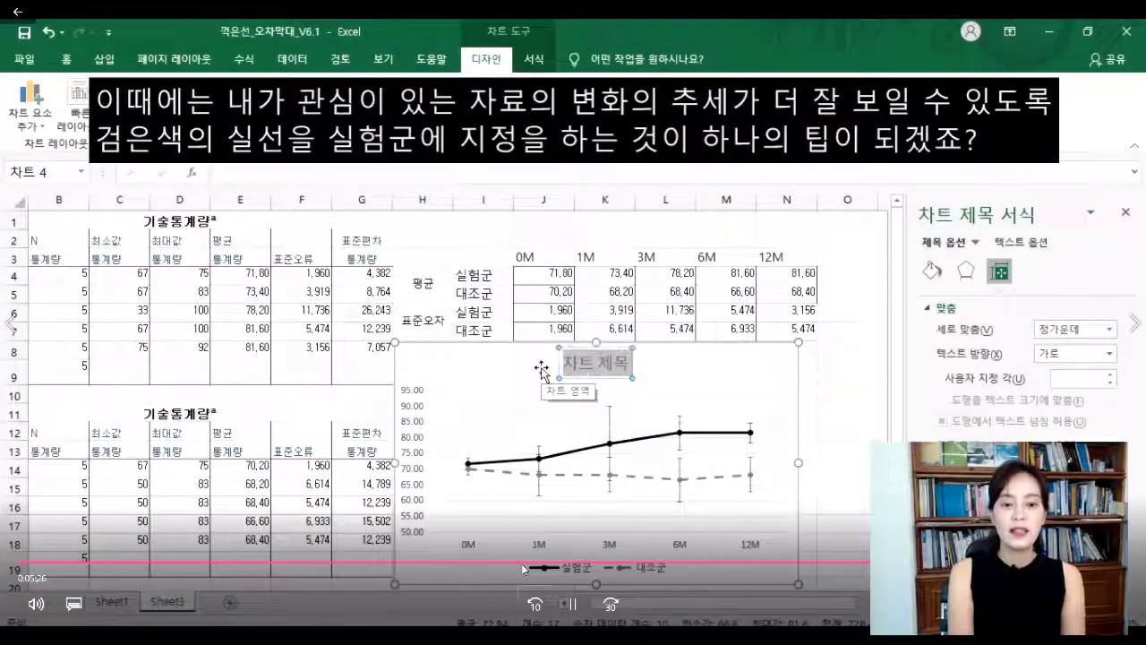
text(꺼꺾은선 그래)
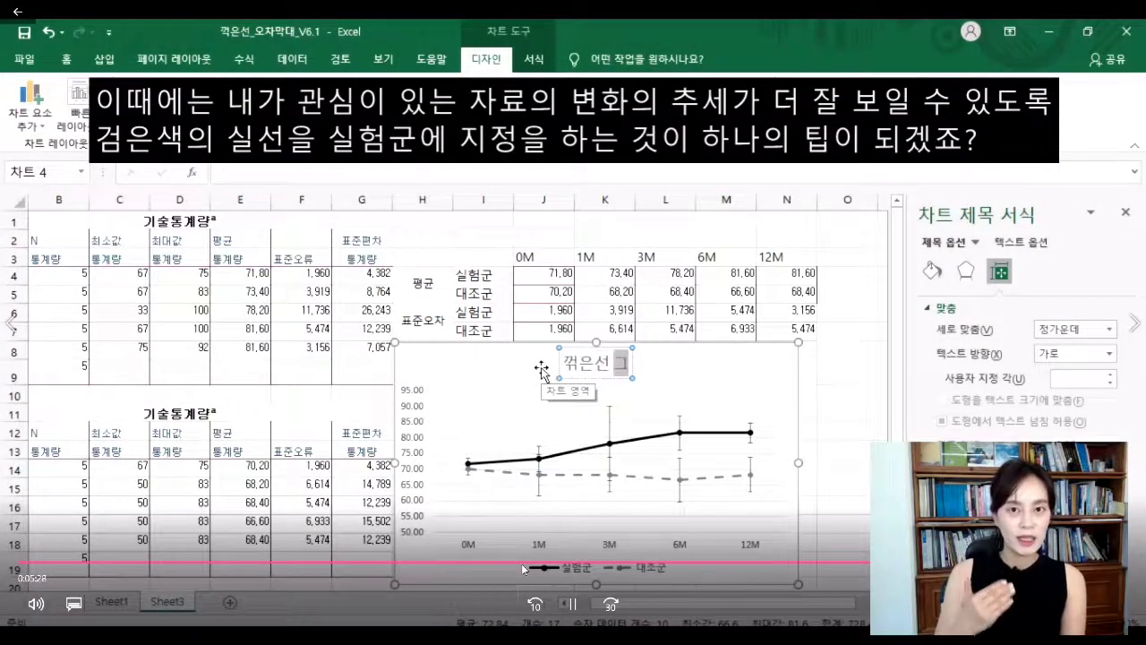
text(프)
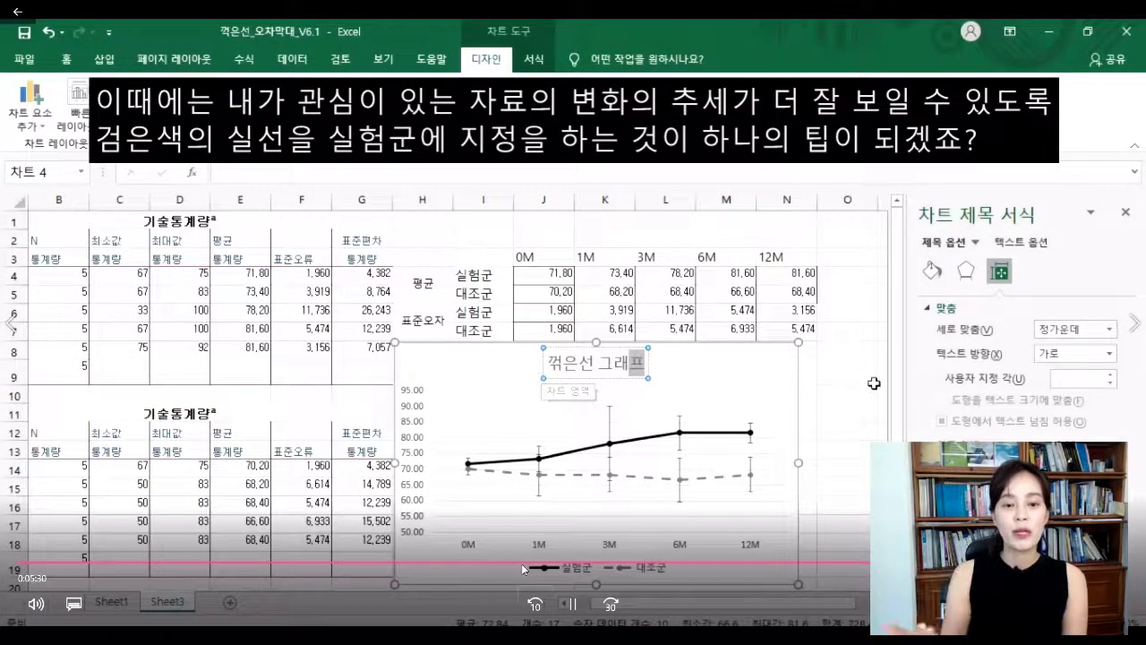
click(843, 394)
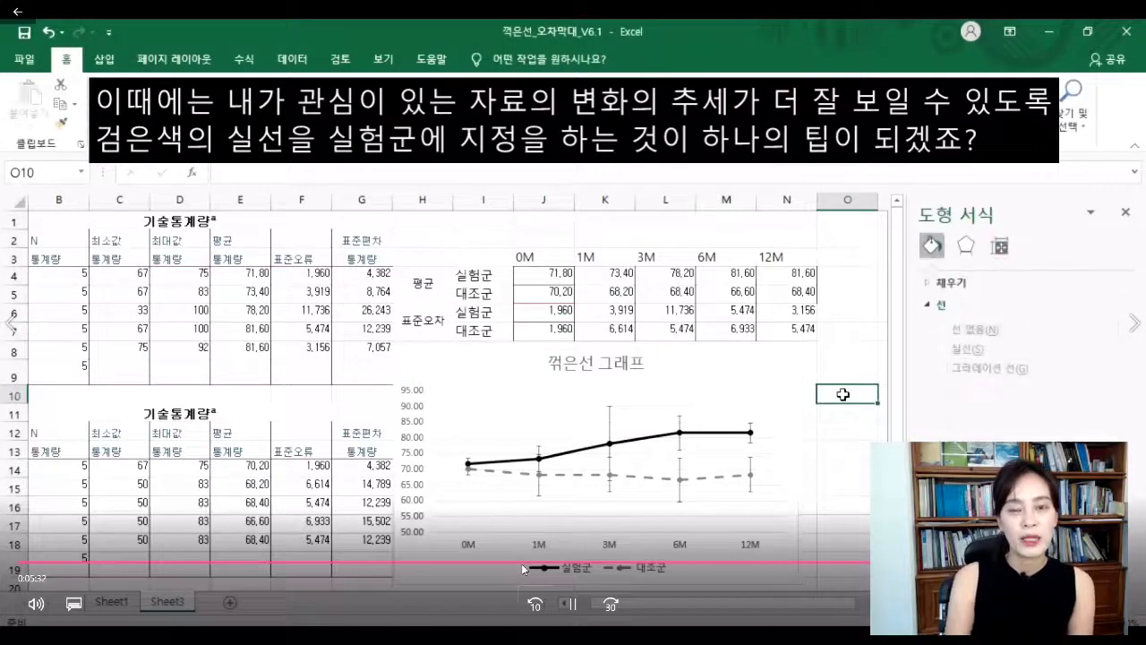
key(space)
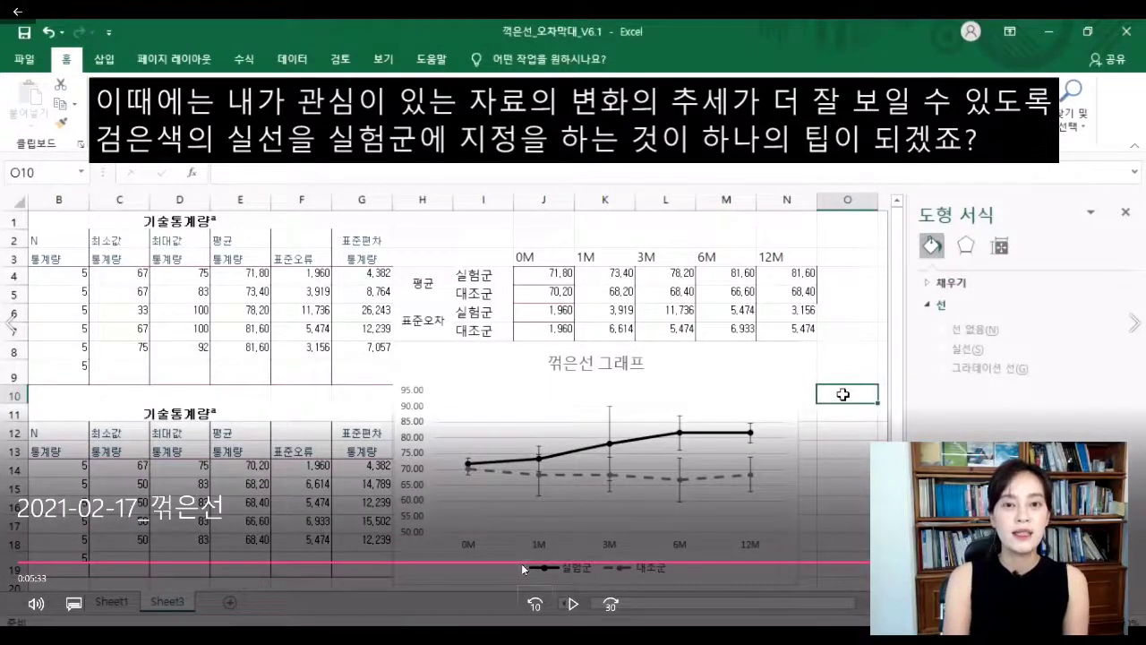